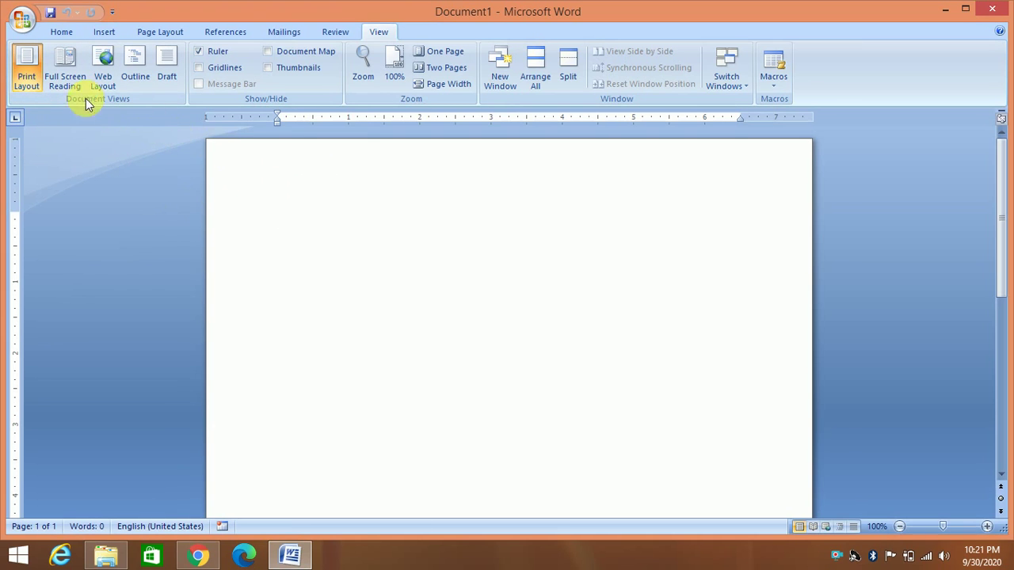
Try out Web Layout view with the sample word "india" and return the blank document to Print Layout.
click(104, 79)
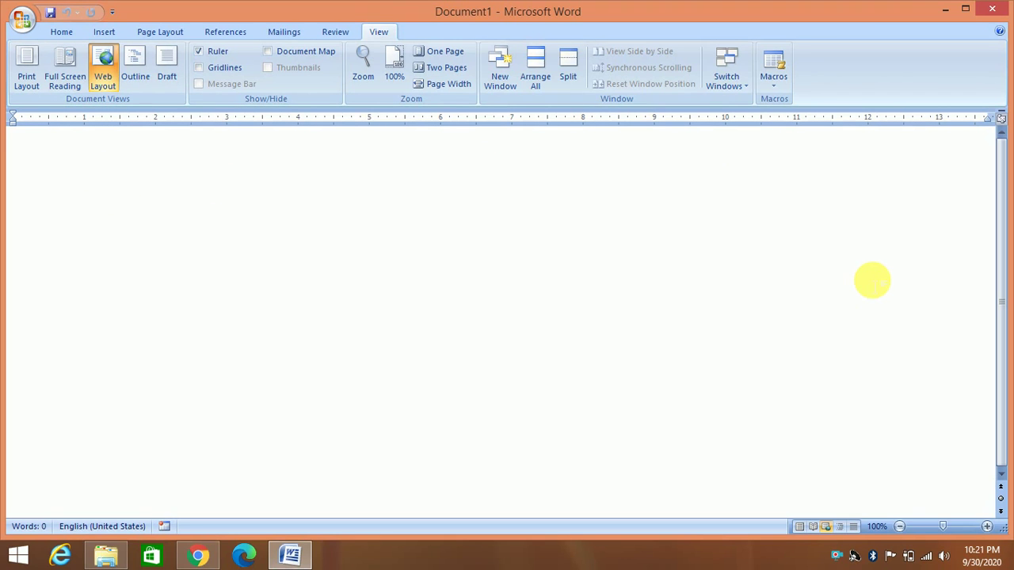
text(india)
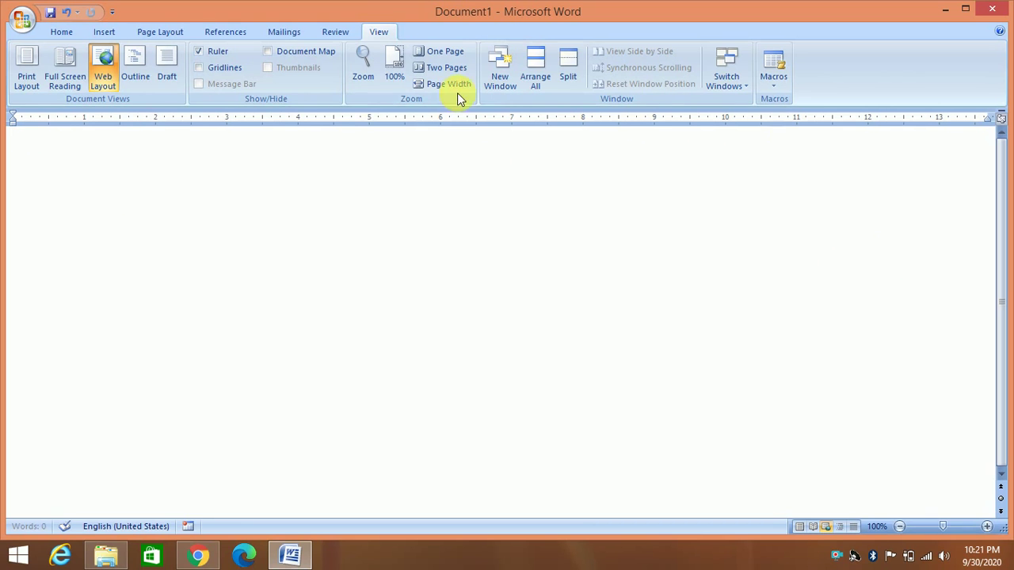
click(24, 79)
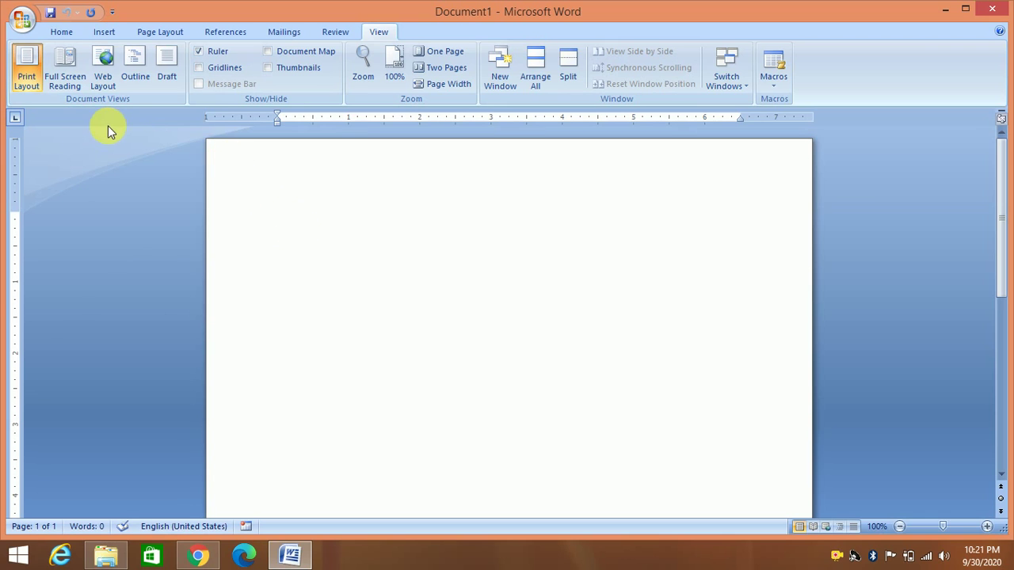
Generate sample paragraphs in the blank document with =rand().
text(=)
key(BackSpace)
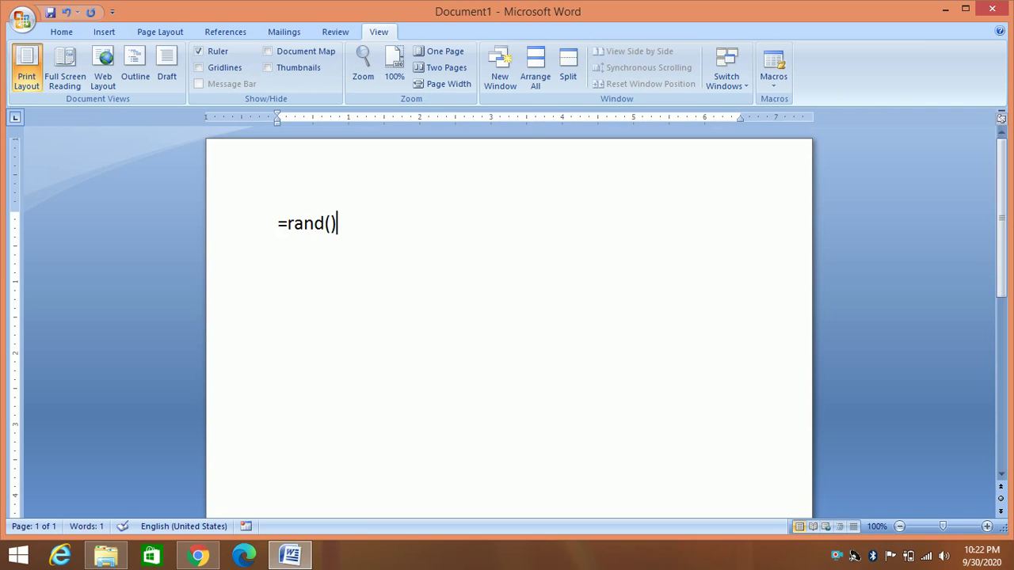
key(Return)
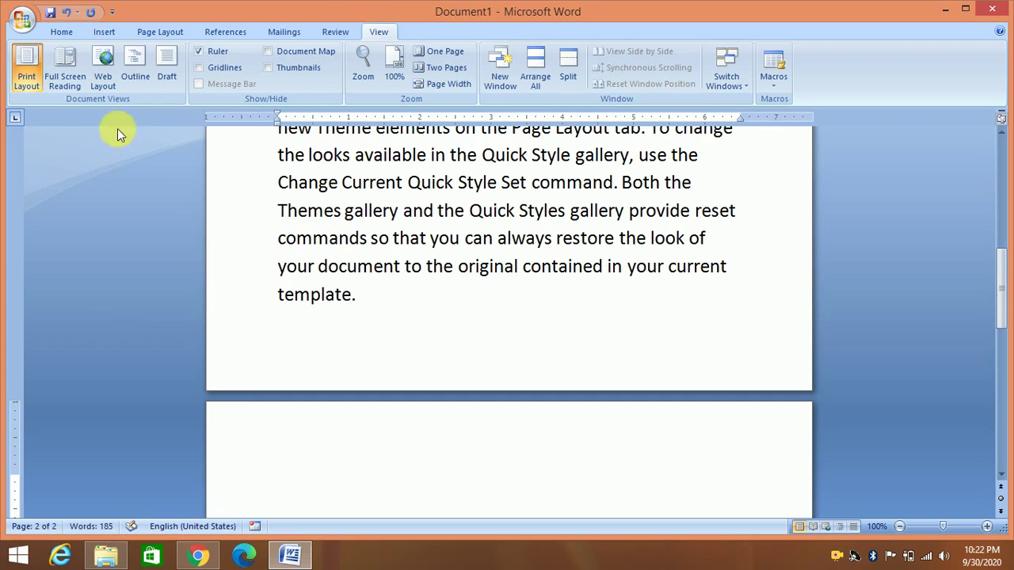
Preview the sample text in Full Screen Reading view and return to Print Layout.
drag(995, 283, 998, 143)
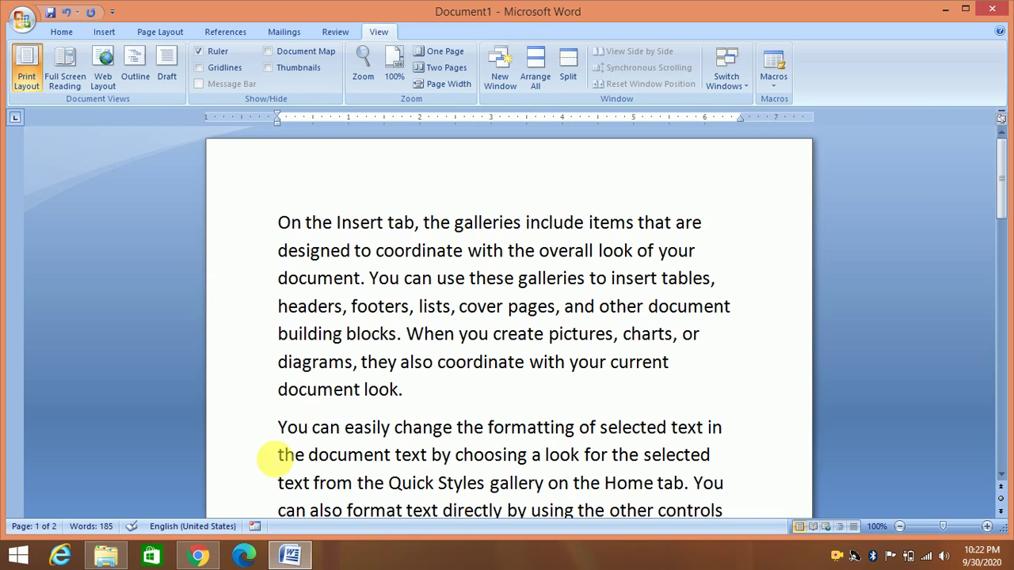
click(68, 81)
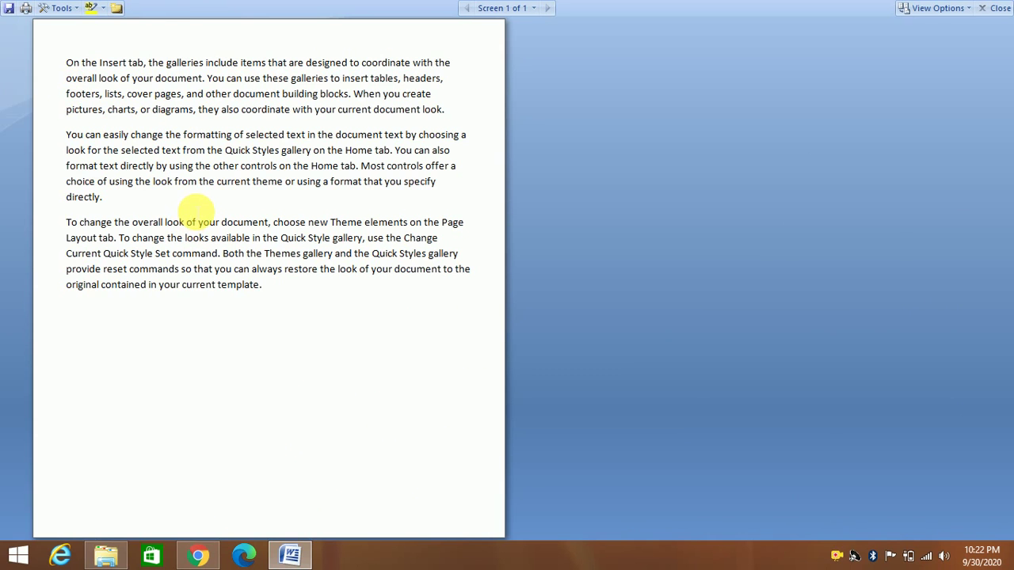
key(Escape)
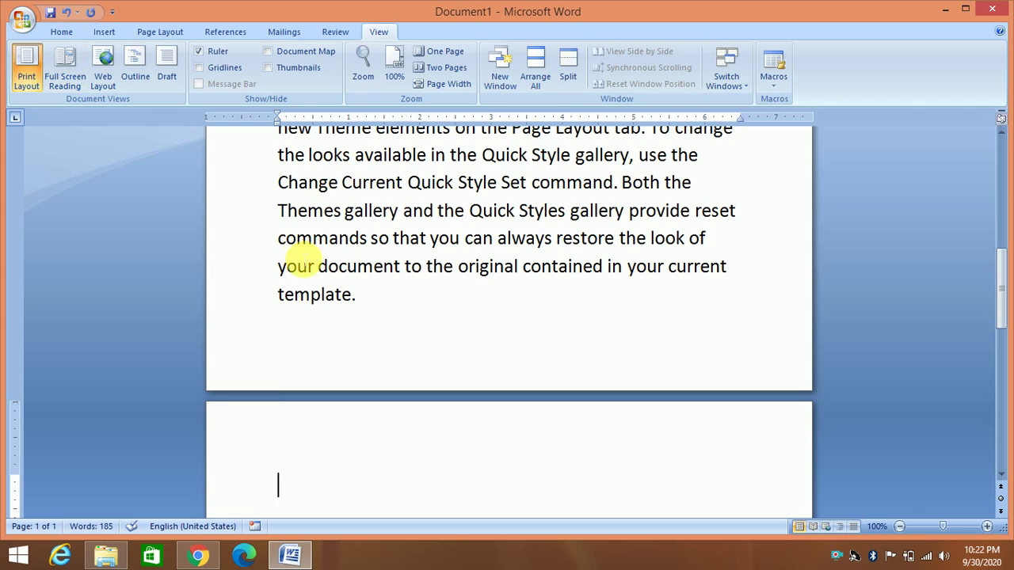
Add another set of =rand() paragraphs at the document's end and place the cursor in the first paragraph's opening line.
text(=rand())
key(Return)
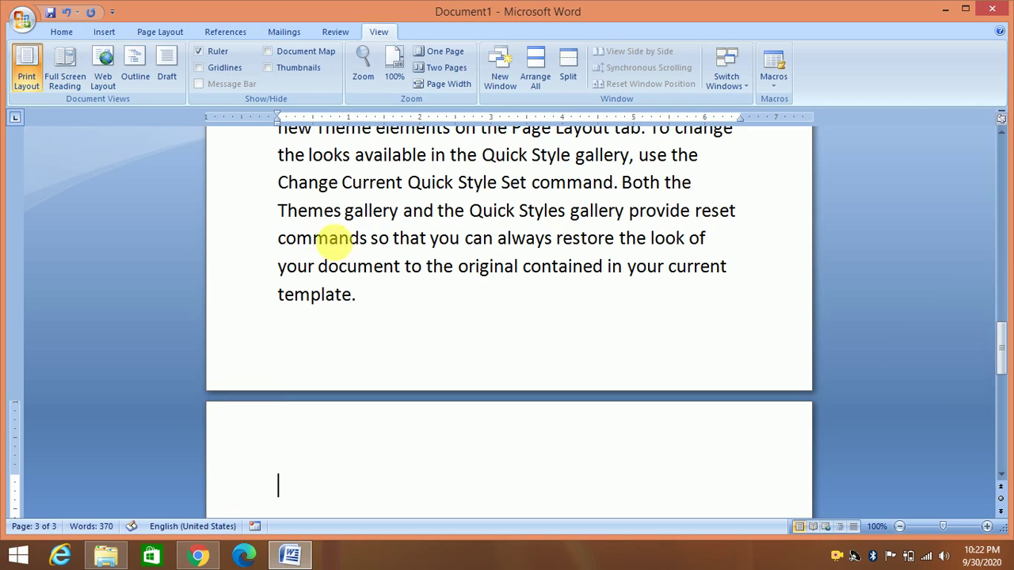
drag(1000, 336, 1001, 140)
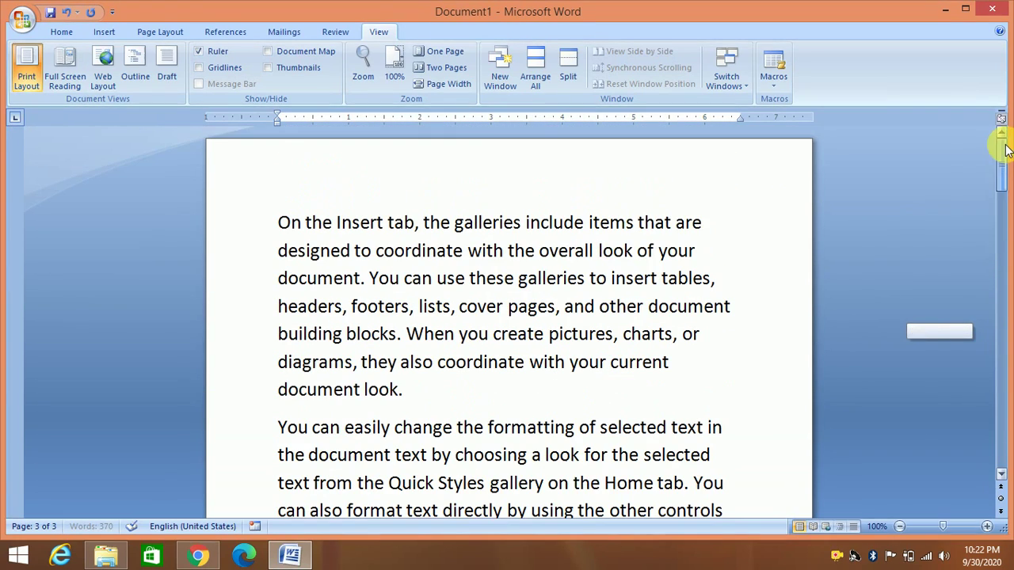
click(638, 222)
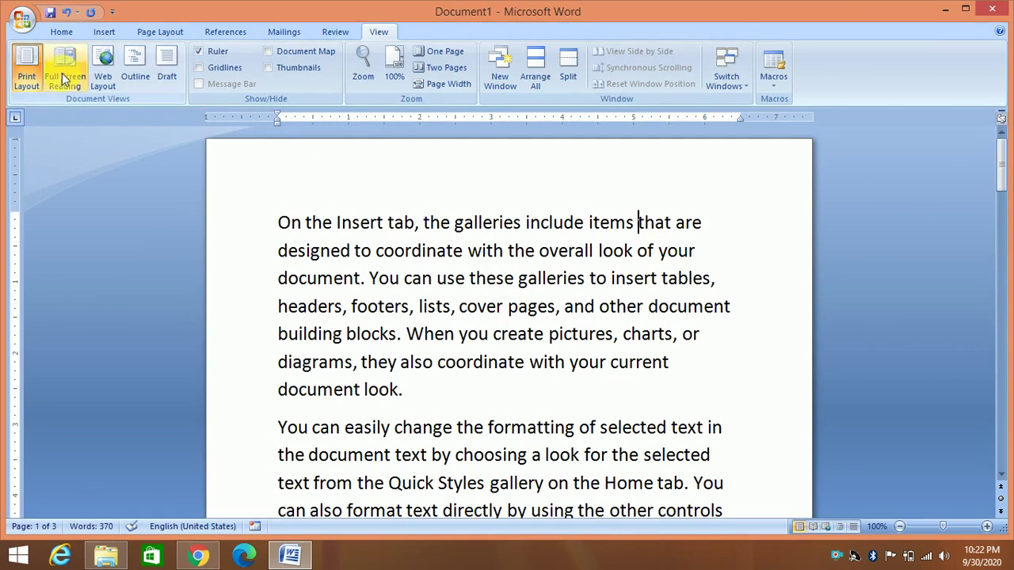
View the extended document in Full Screen Reading and in Web Layout, and return to Print Layout.
click(65, 70)
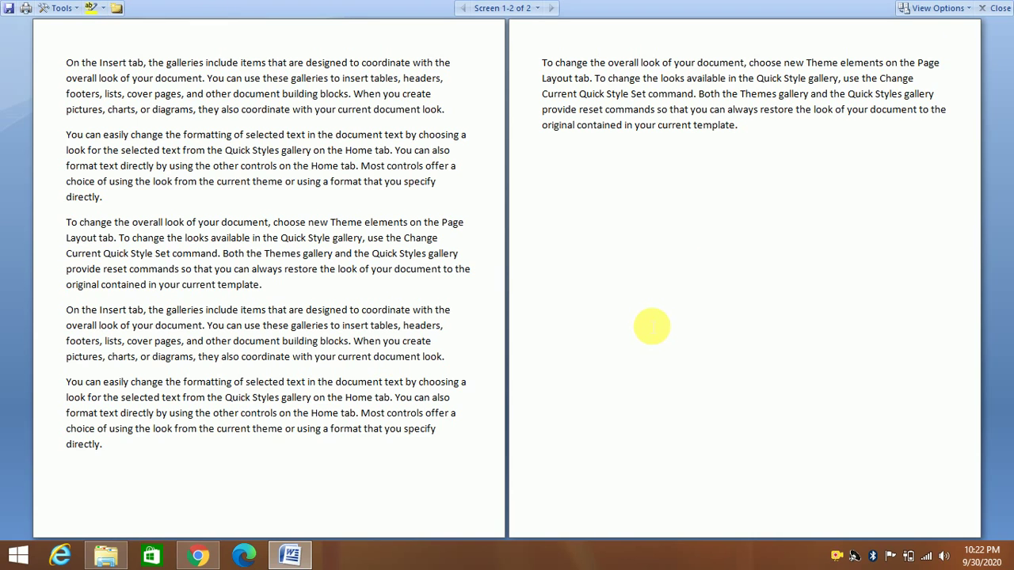
key(Escape)
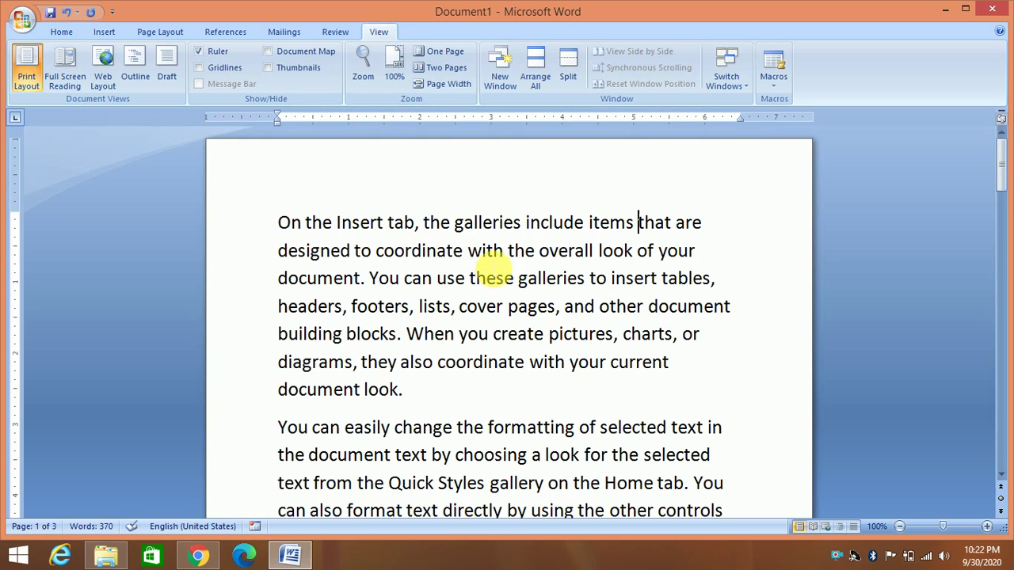
click(107, 68)
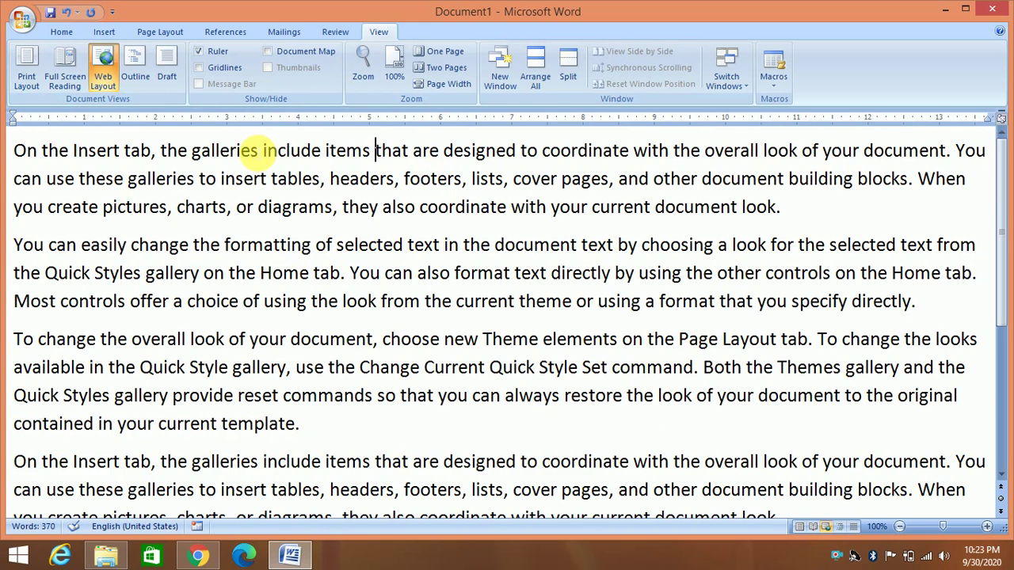
click(22, 79)
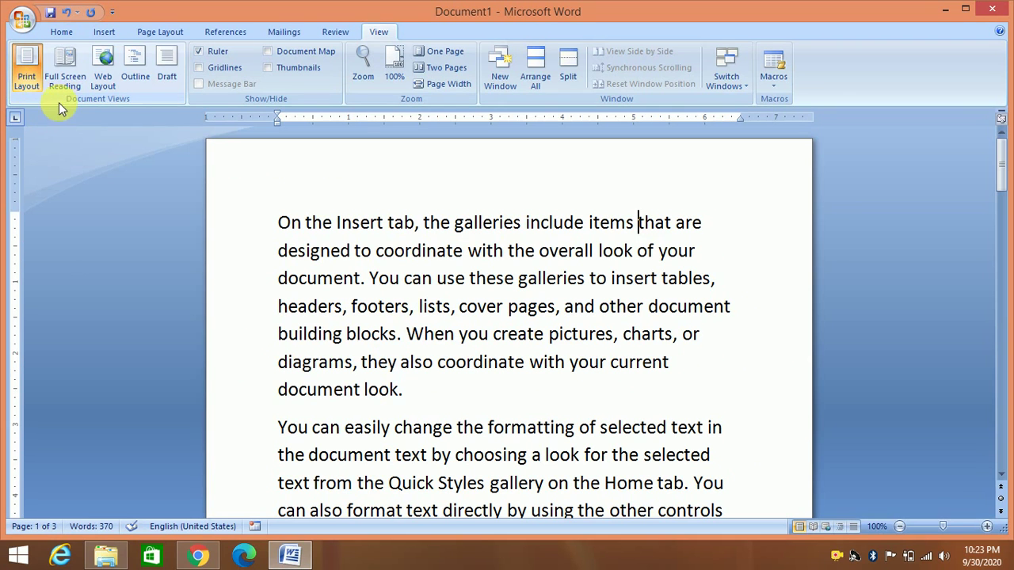
In Outline view, assign Level 4 to the first paragraph, select it with its subordinate text, and close Outline view.
click(141, 61)
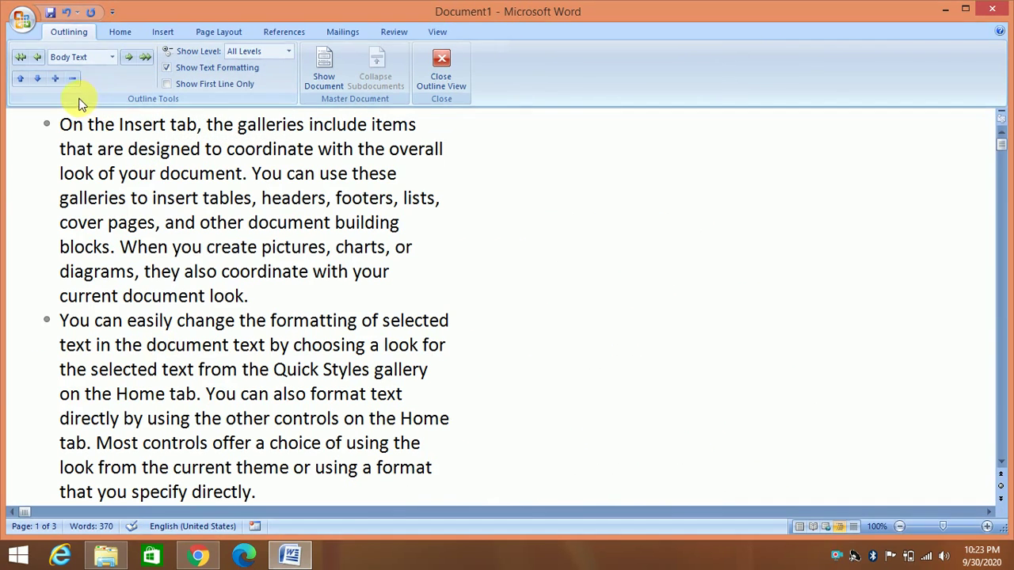
click(112, 57)
click(94, 109)
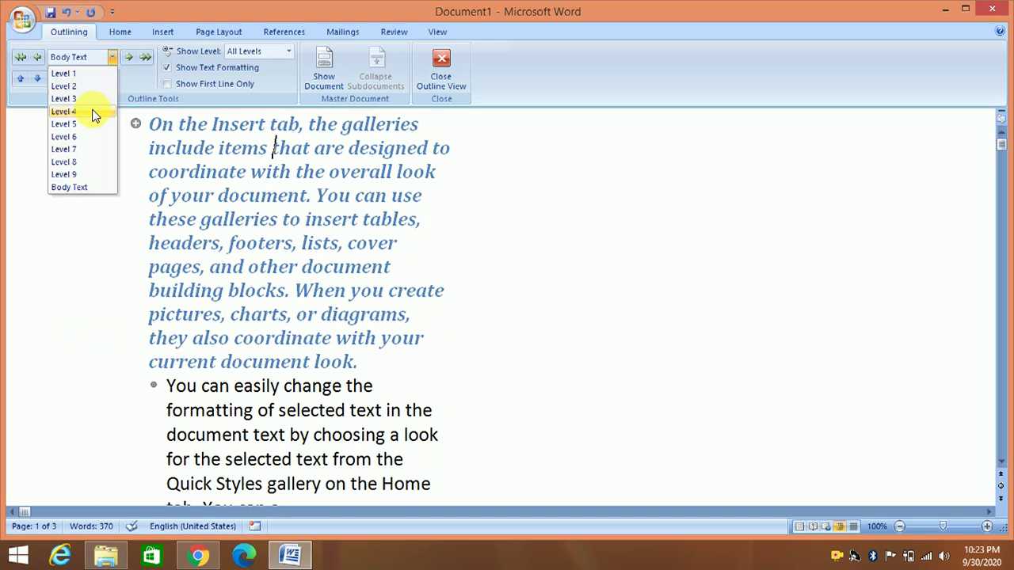
click(136, 123)
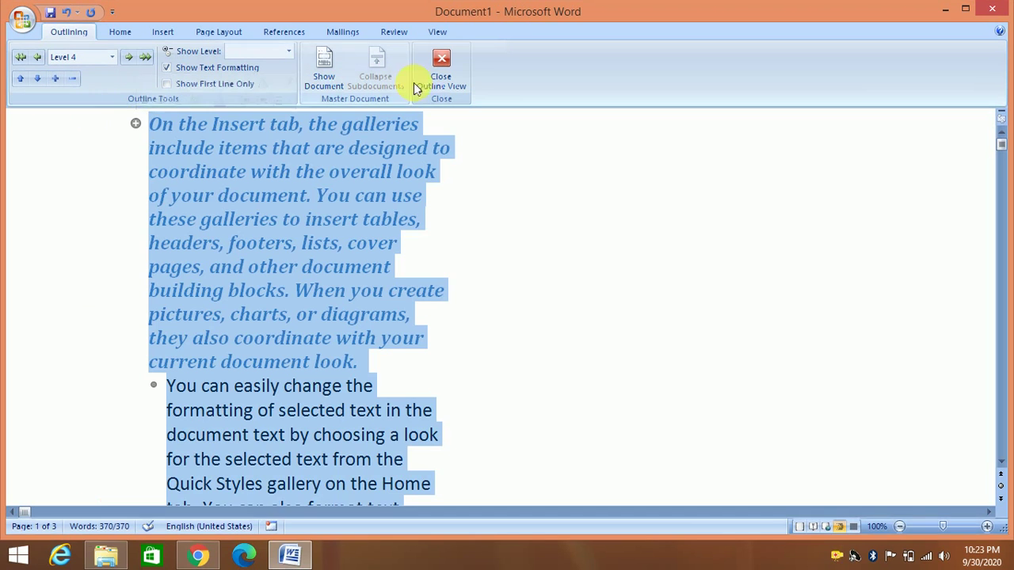
click(453, 64)
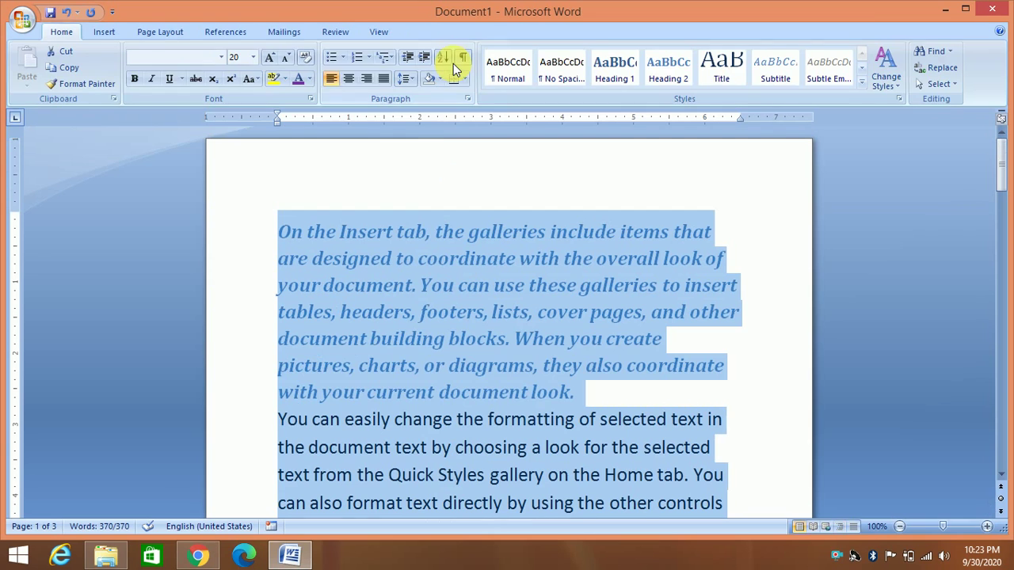
Deselect the text, view the document in Draft view, and return to Print Layout.
click(425, 255)
click(378, 33)
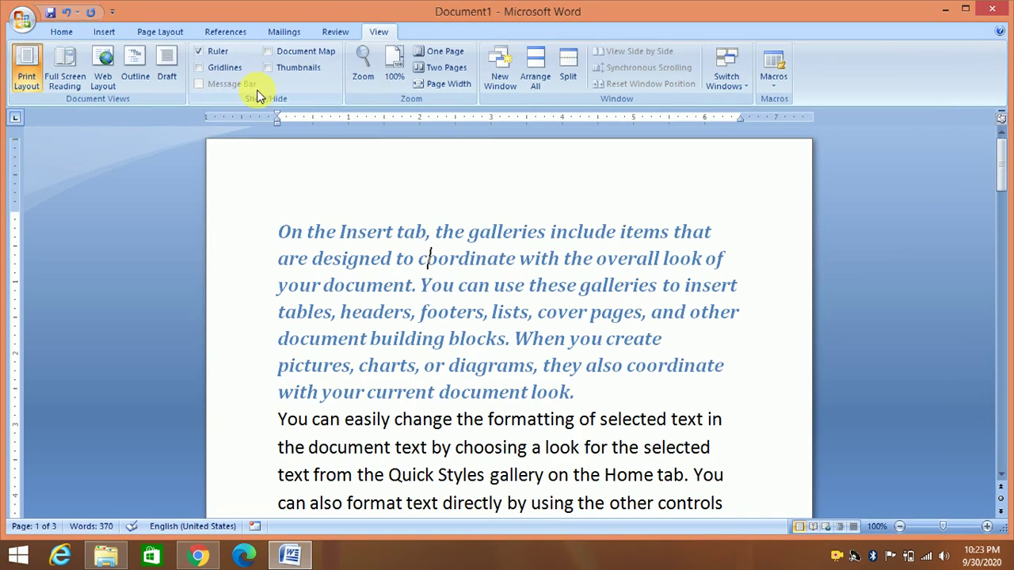
click(174, 70)
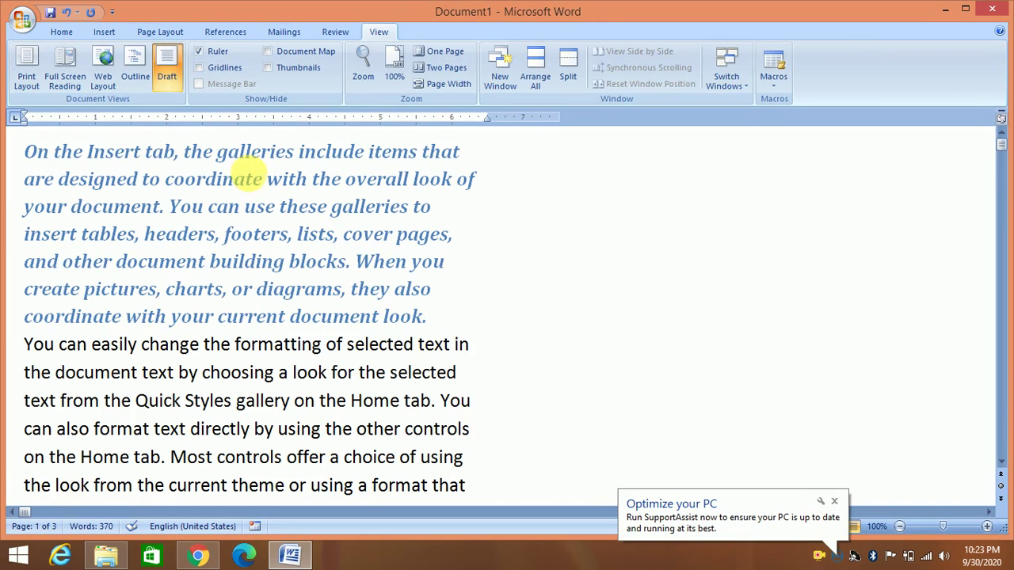
click(24, 81)
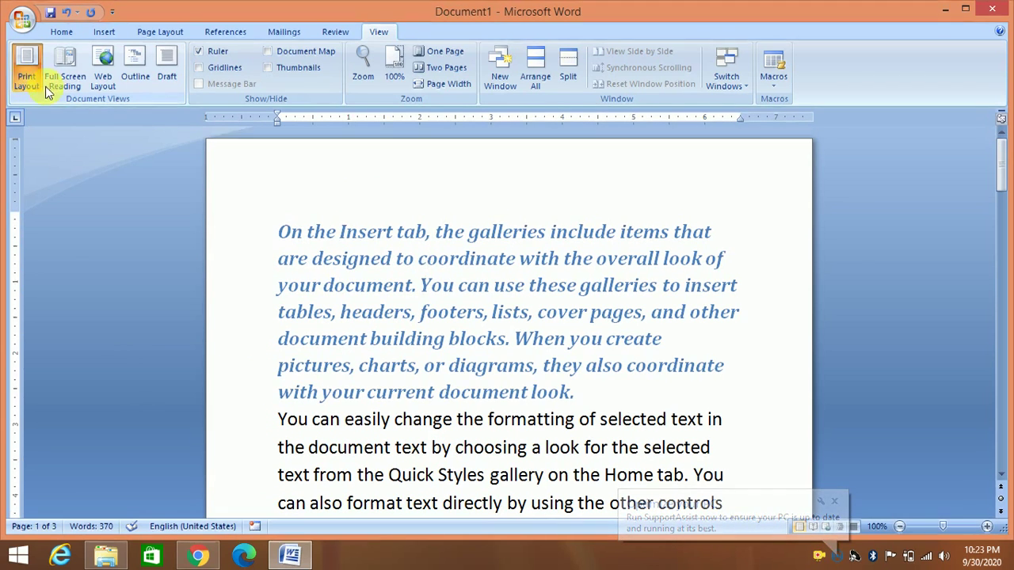
Clear all formatting from the blue italic first paragraph and deselect it.
drag(561, 382, 287, 232)
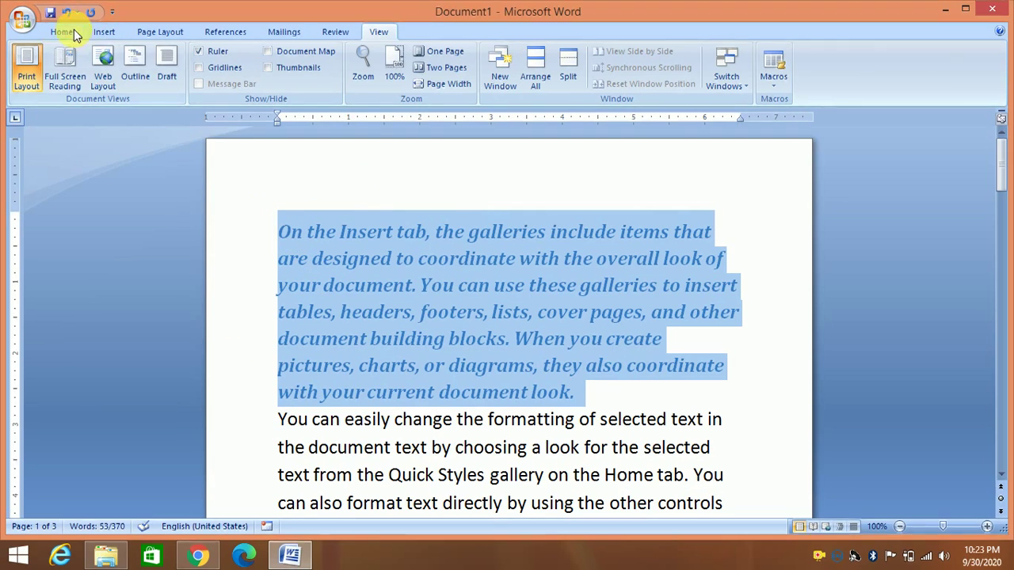
click(72, 30)
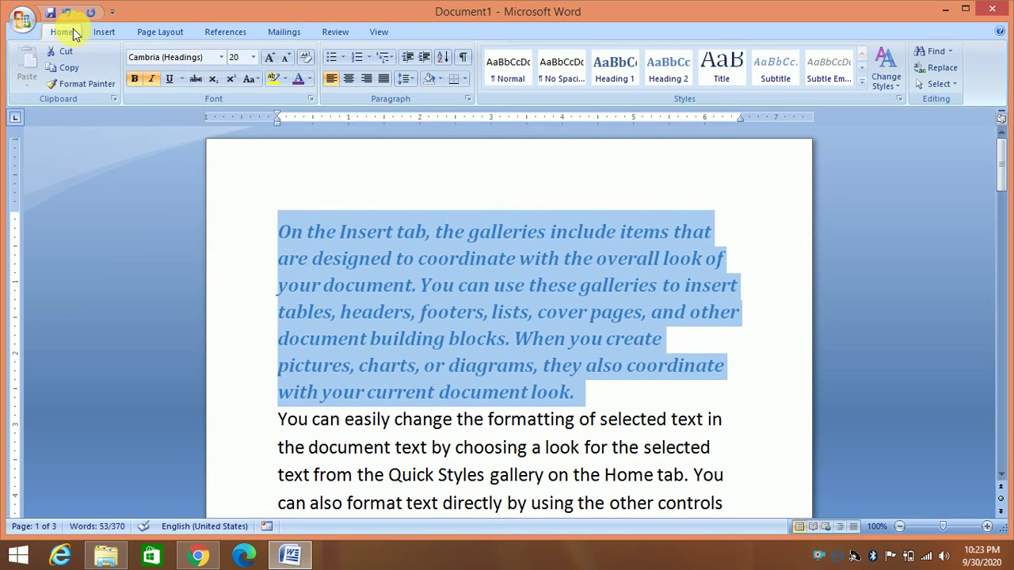
click(307, 57)
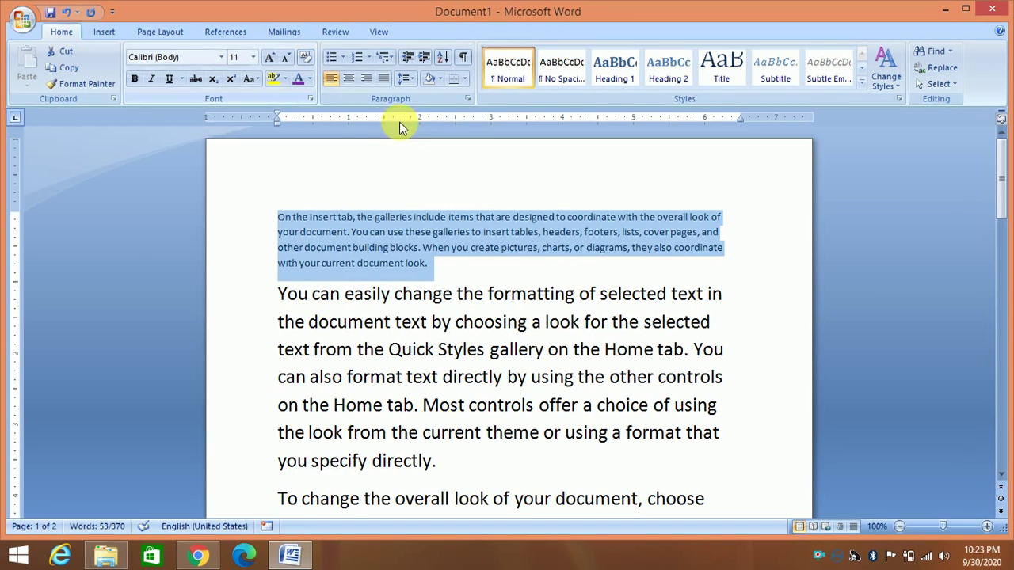
click(448, 274)
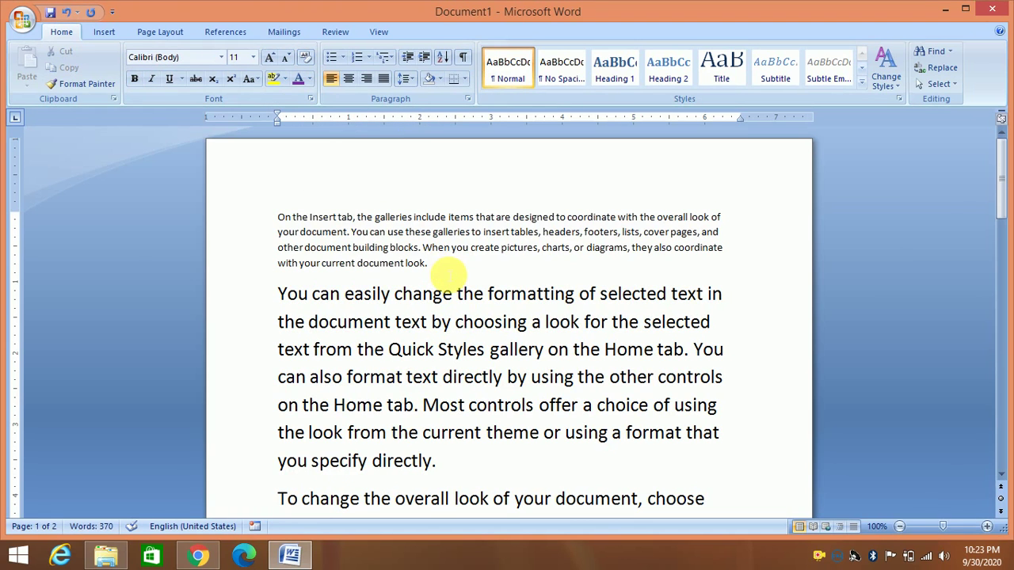
Hide and restore the ruler, and show and hide the page gridlines.
click(377, 32)
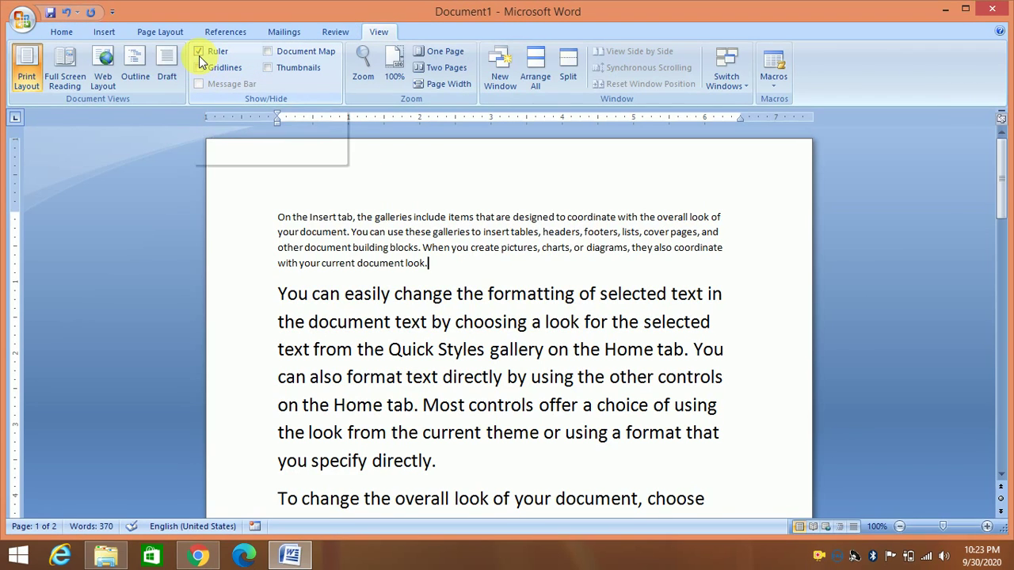
click(199, 52)
click(199, 51)
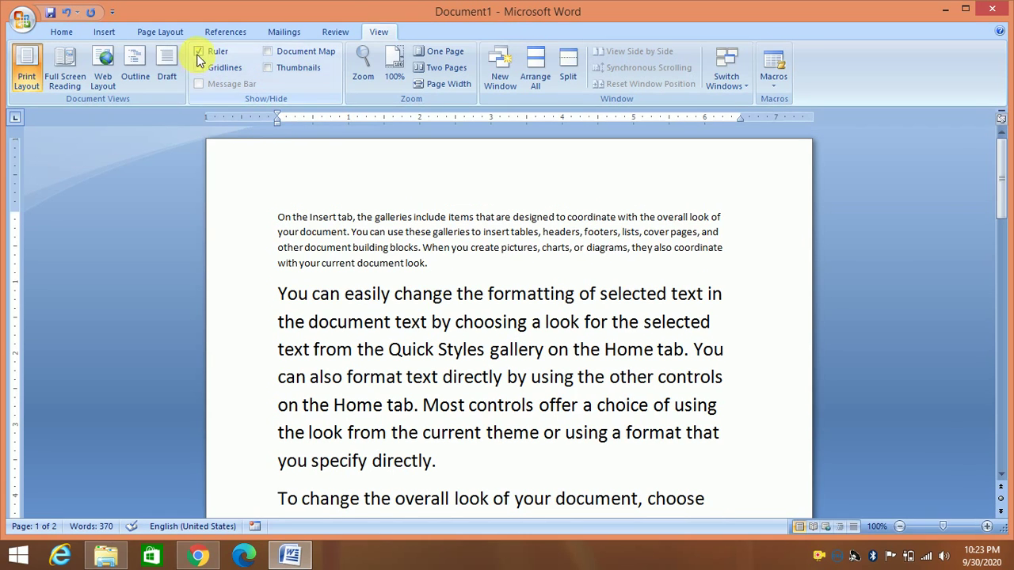
click(199, 51)
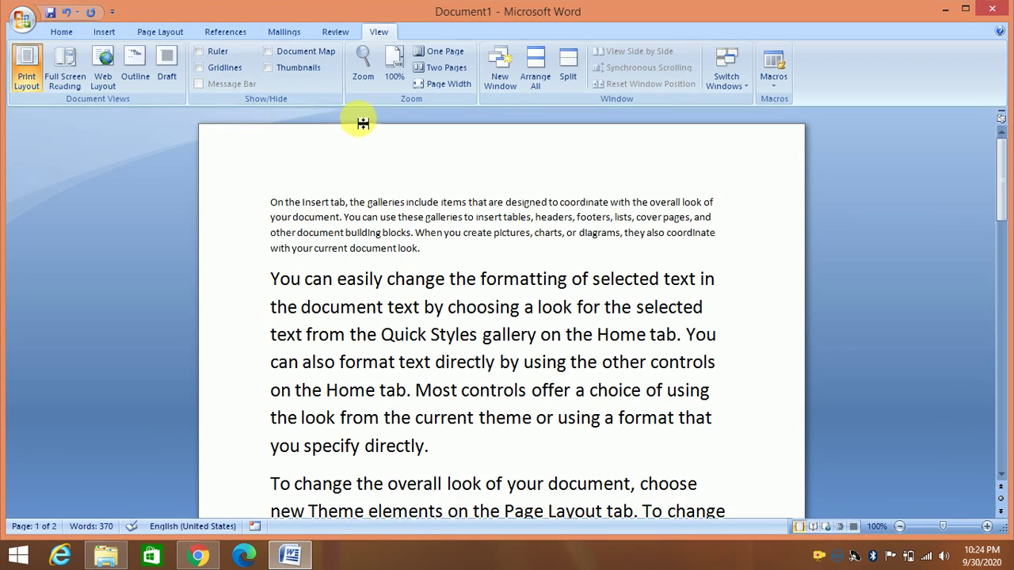
click(199, 51)
click(199, 68)
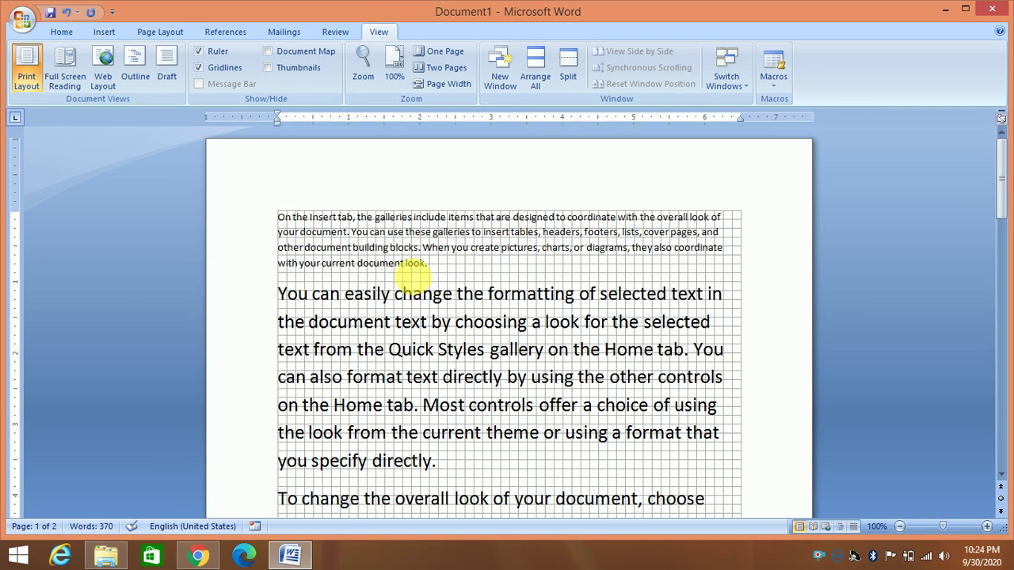
click(198, 70)
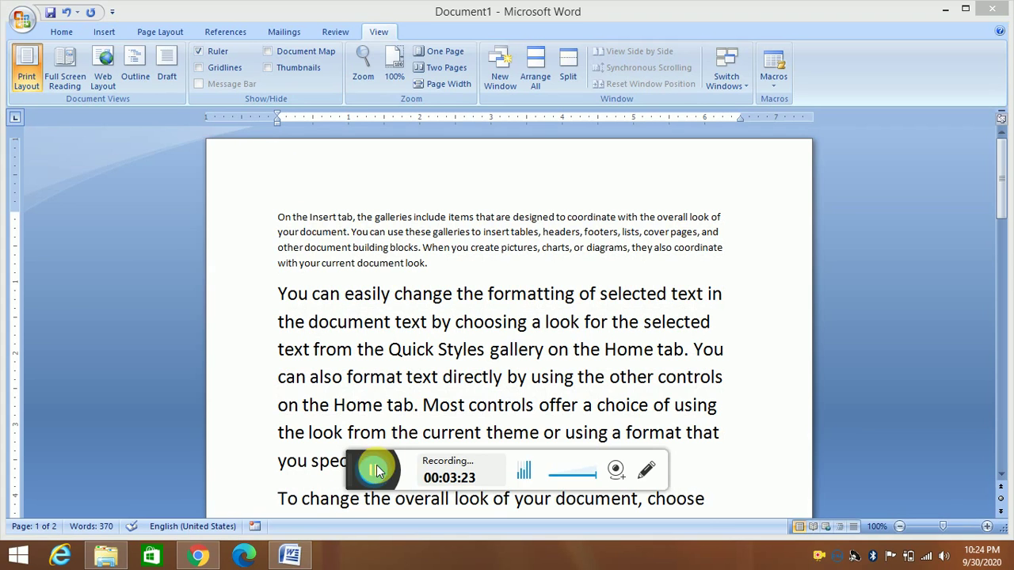
click(377, 471)
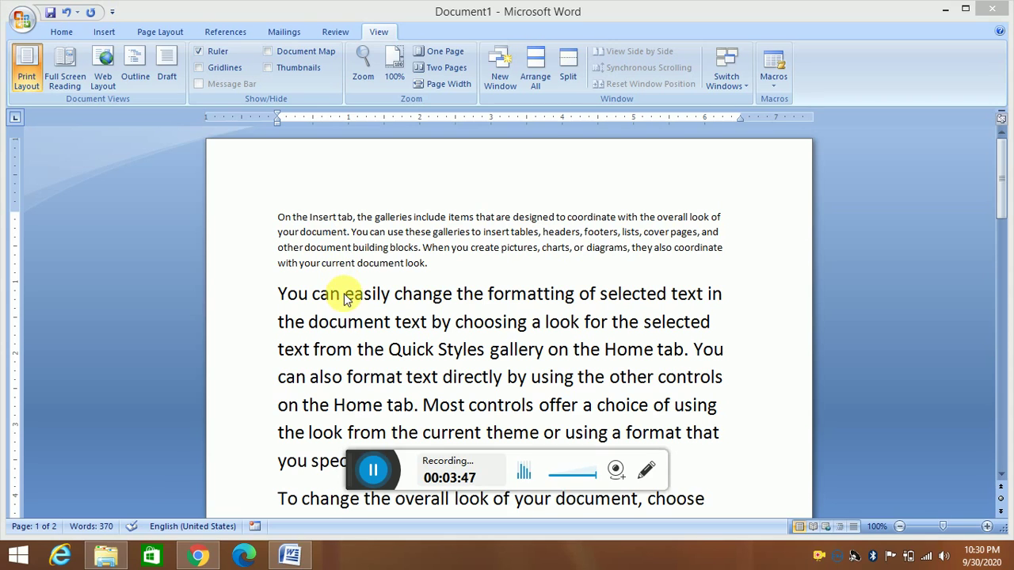
Replace all the document's text with the title "Lesson- 1" in the Heading 1 style.
key(ctrl+a)
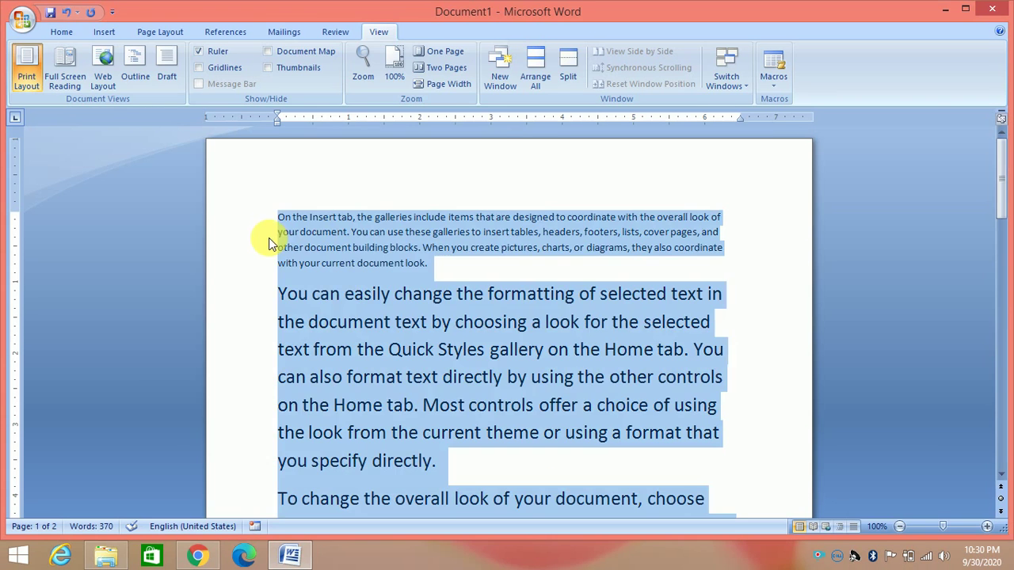
key(Delete)
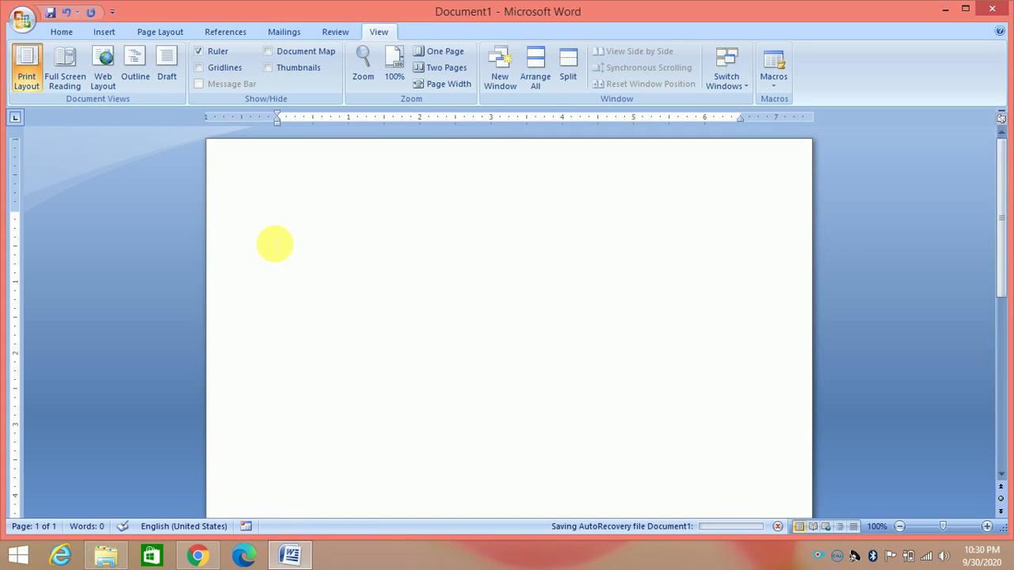
text(Comp)
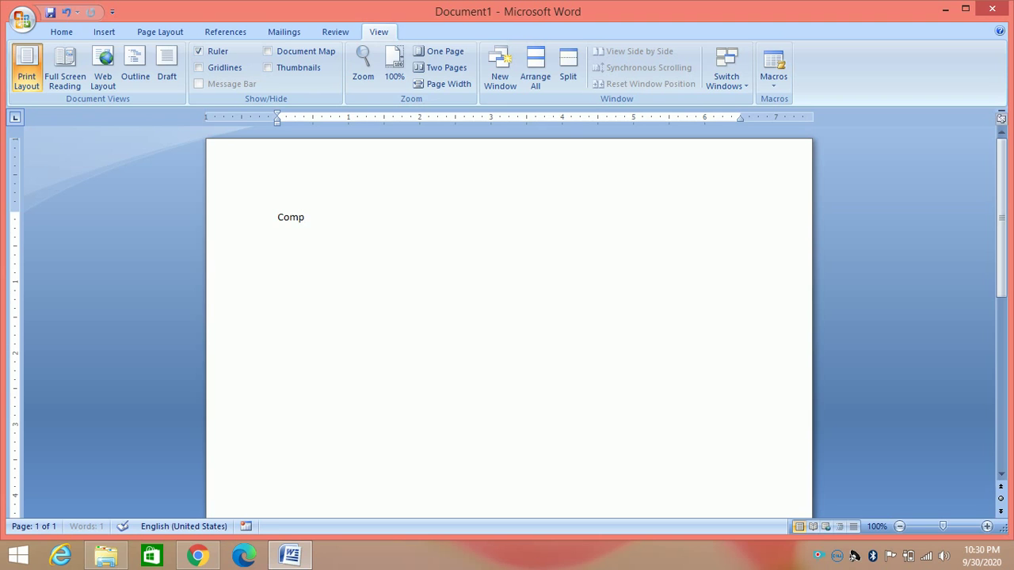
key(BackSpace)
text(LEsson- 1)
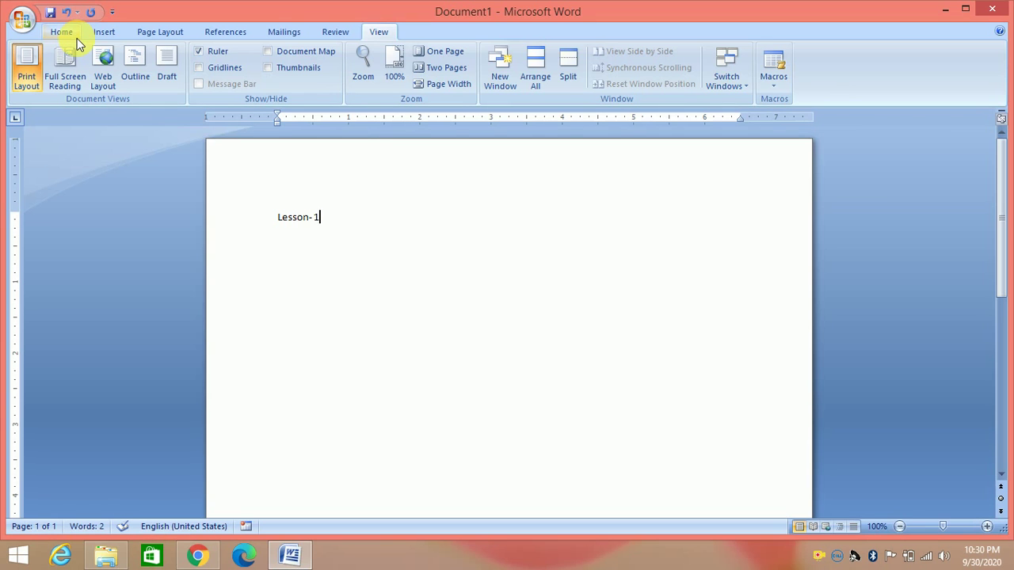
key(ctrl+alt+1)
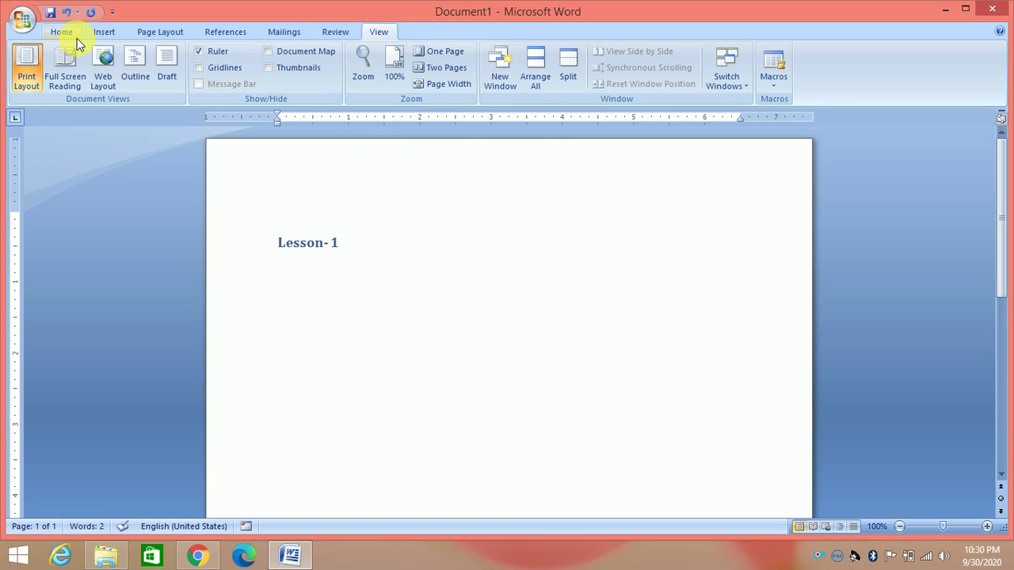
click(76, 37)
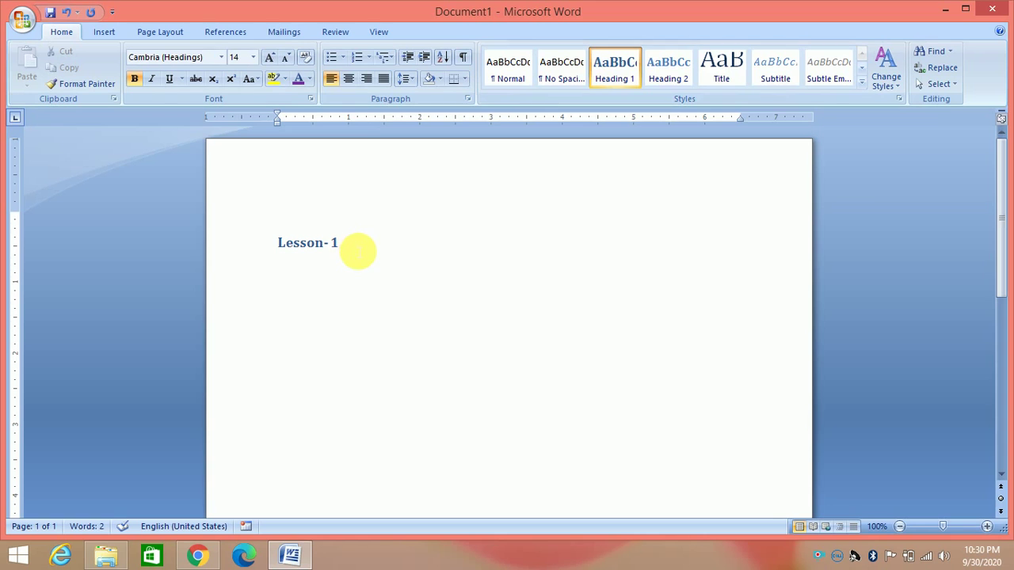
Generate sample paragraphs beneath the "Lesson- 1" heading with =rand().
key(Return)
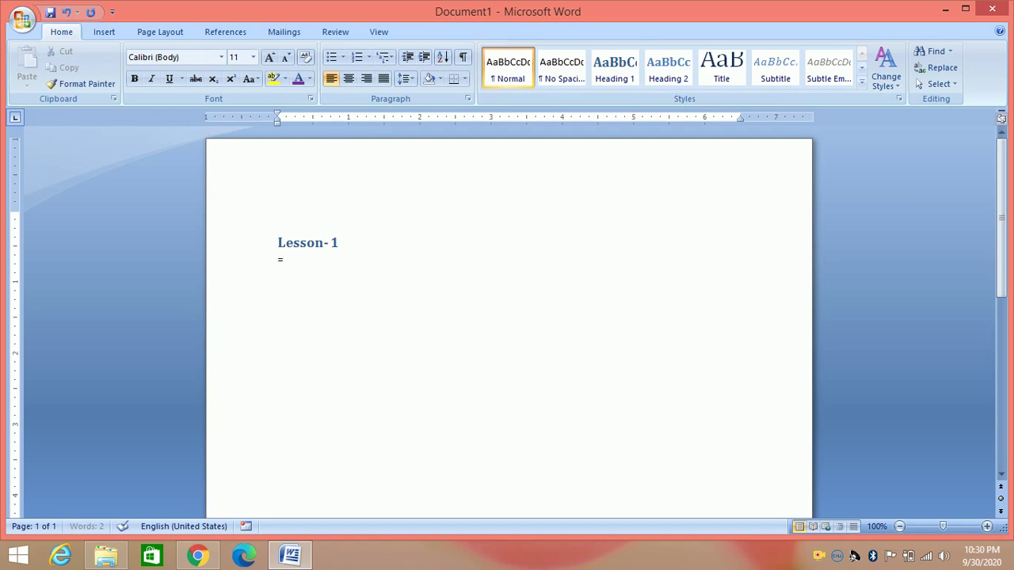
text(=rand())
key(Return)
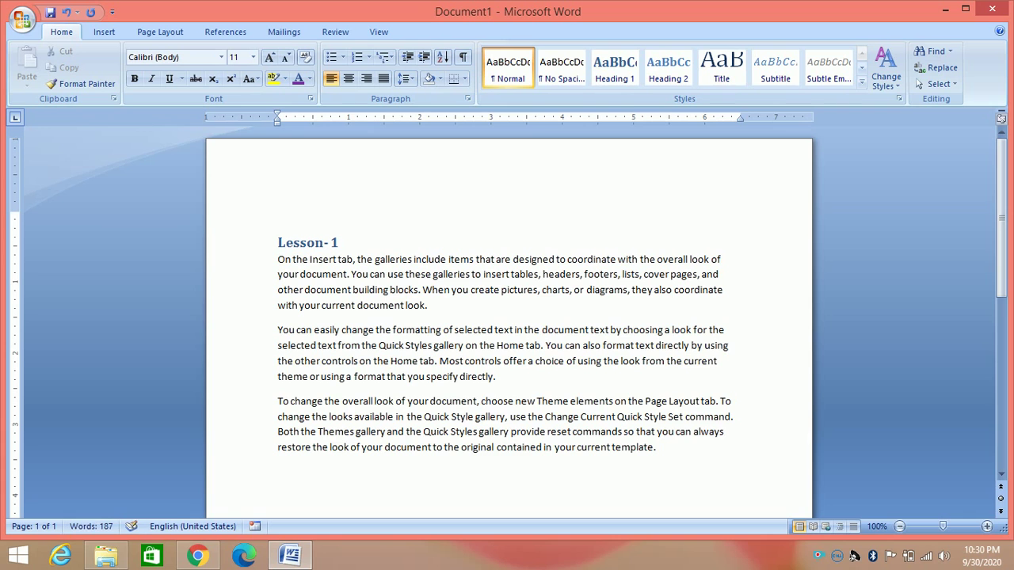
Delete the second and third sample paragraphs under "Lesson- 1", keeping only the first one.
key(shift+Up)
key(shift+Up)
key(shift+Up)
key(shift+Up)
key(shift+Up)
key(shift+Up)
key(shift+Up)
key(shift+Up)
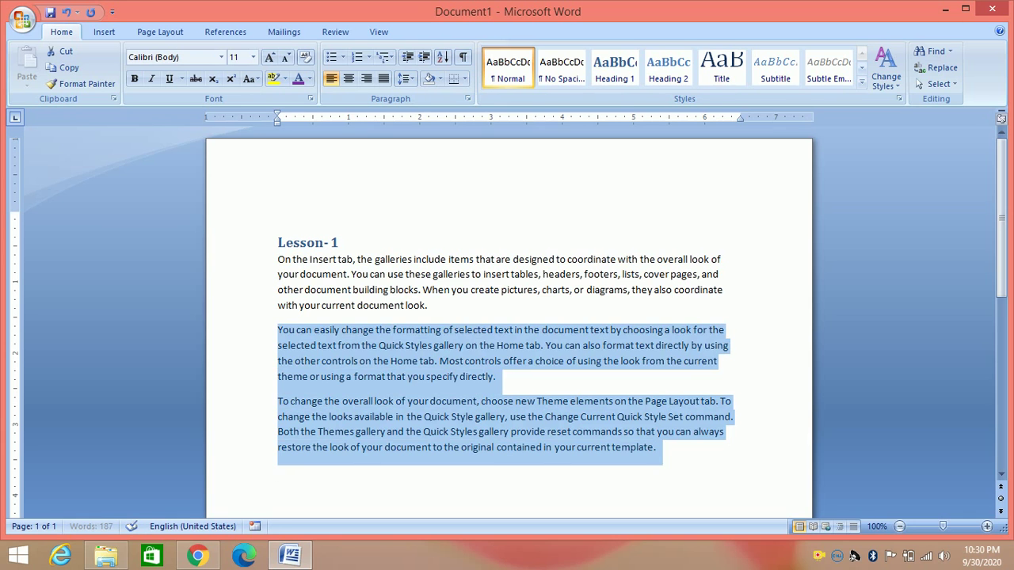
key(Delete)
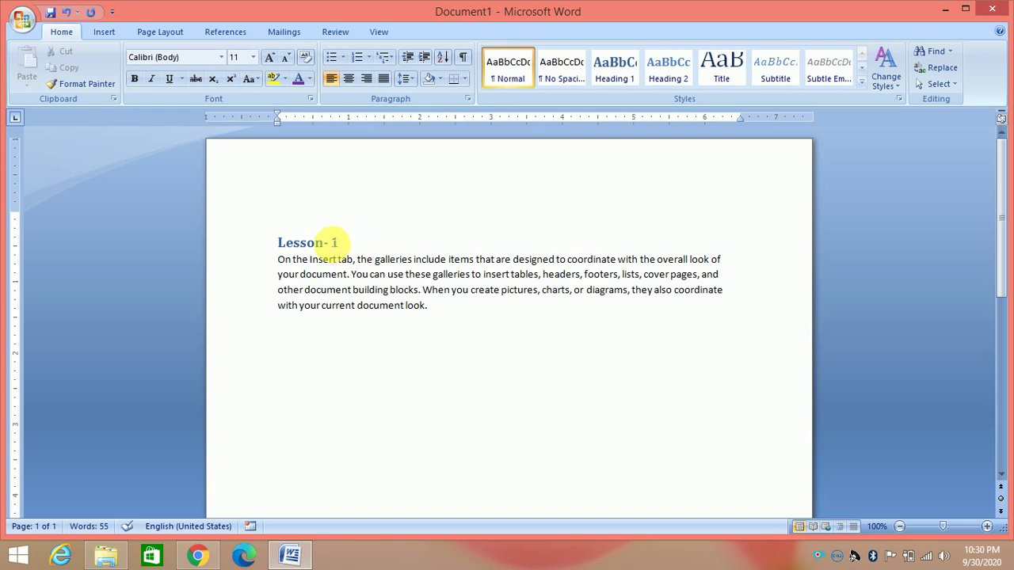
Insert a blank page before the last line of the "Lesson- 1" paragraph and add the title "Lesson – 2" there as Heading 1.
click(104, 33)
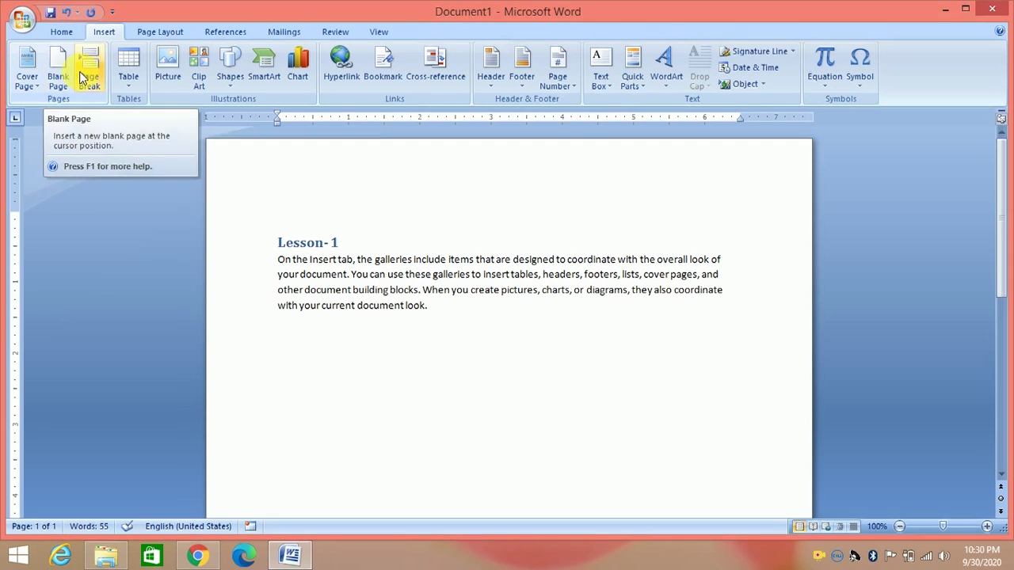
click(283, 306)
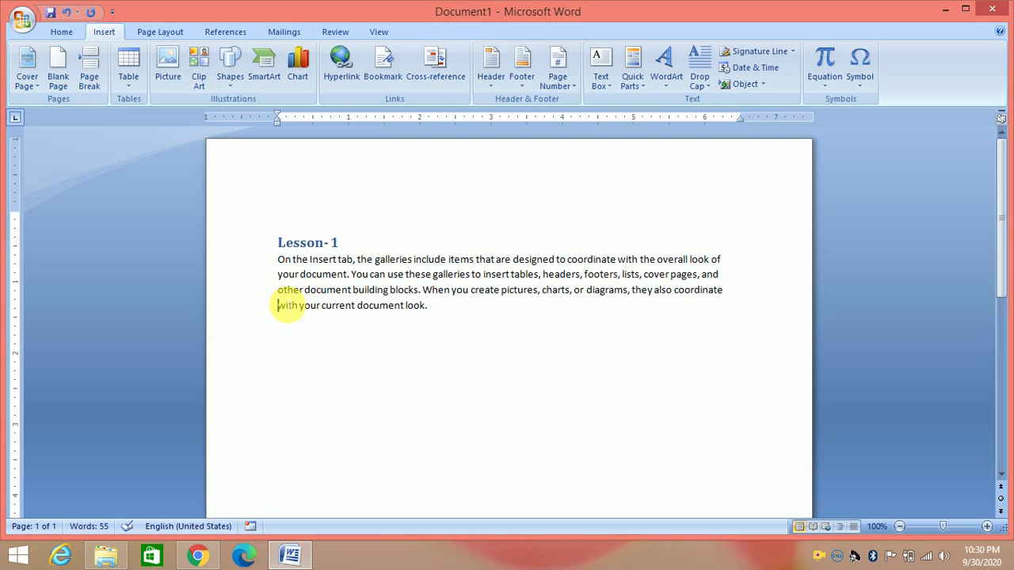
click(69, 82)
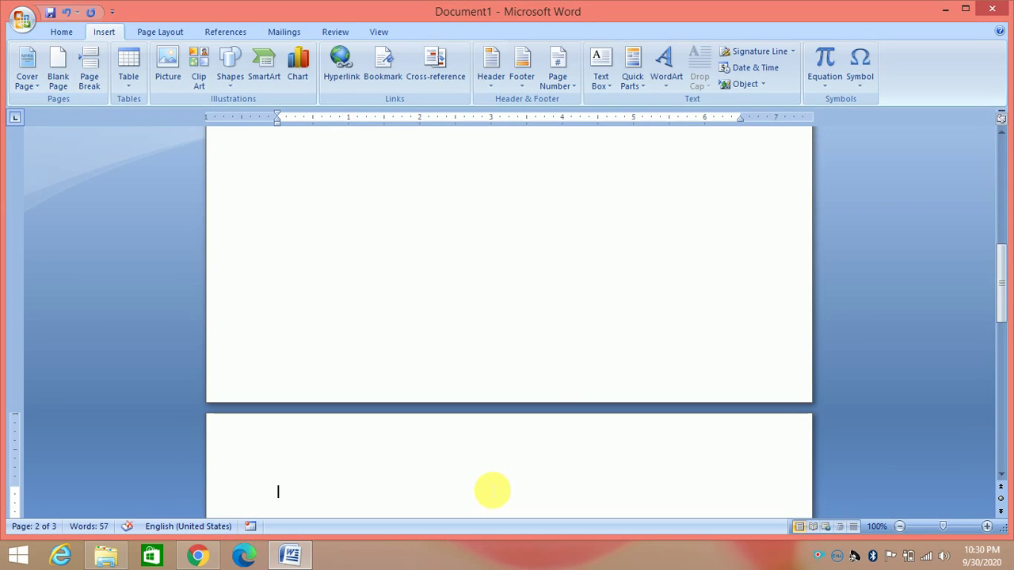
click(492, 490)
text(lesson - 2)
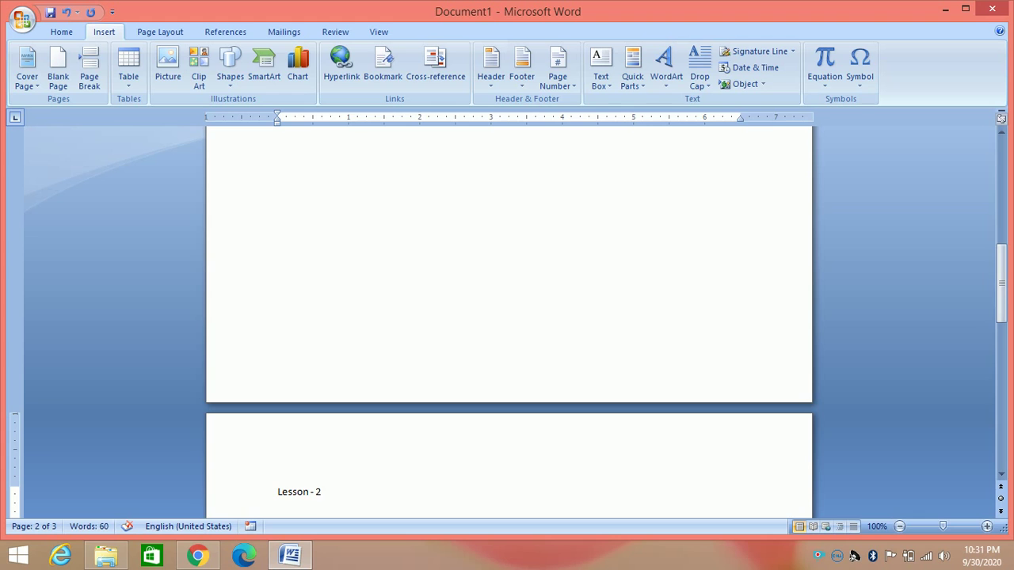
key(ctrl+alt+1)
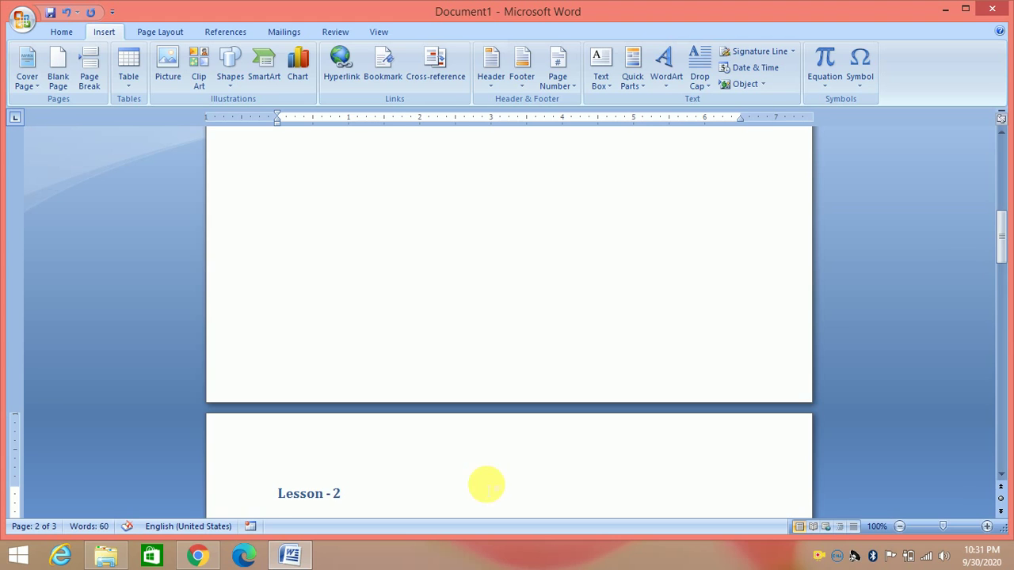
Generate sample paragraphs beneath the "Lesson – 2" heading with =rand().
key(Return)
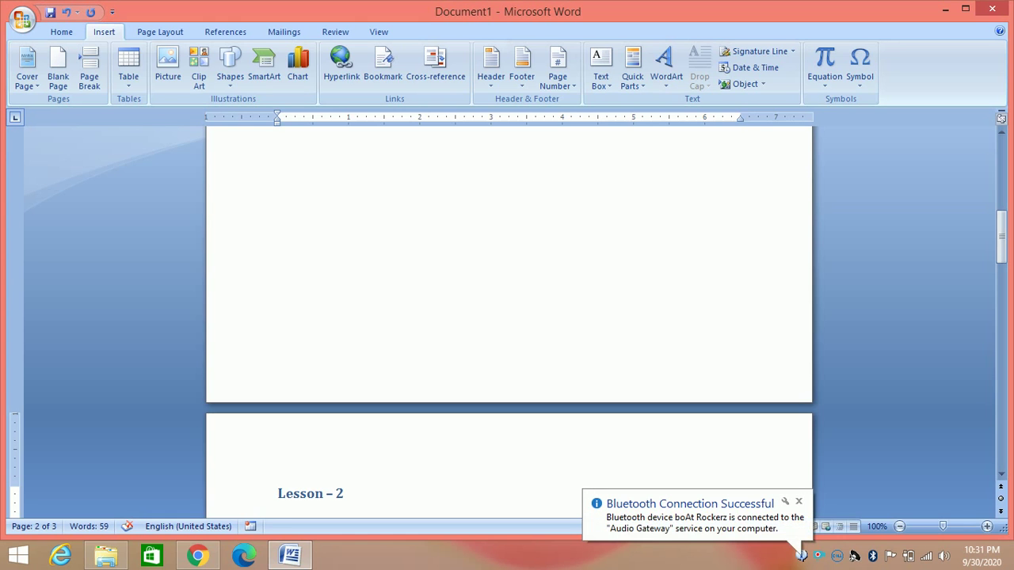
text(=)
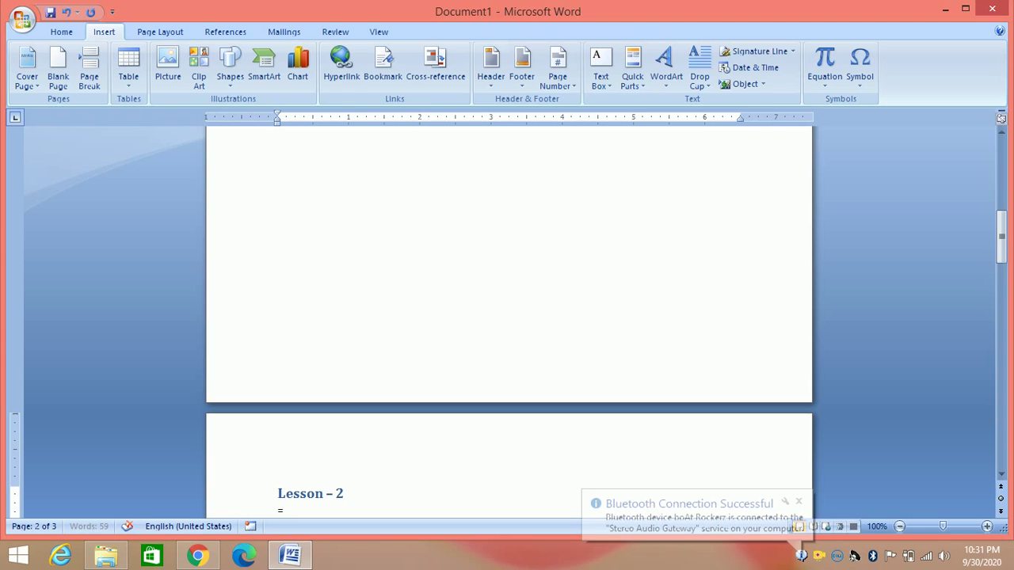
text(rand())
key(Return)
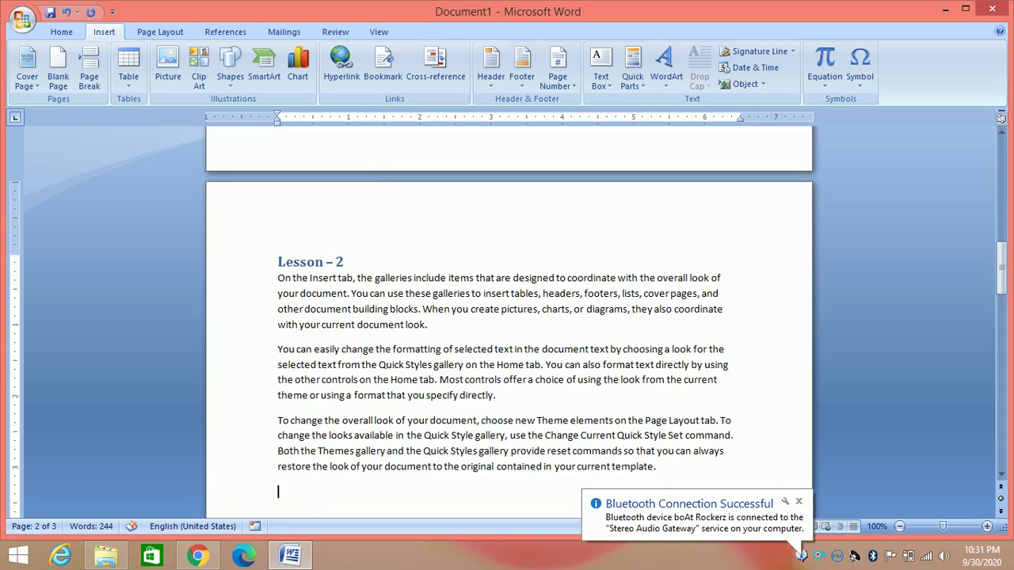
Delete the third sample paragraph under "Lesson – 2", keeping the first two.
key(shift+Up)
key(shift+Up)
key(shift+Up)
key(shift+Up)
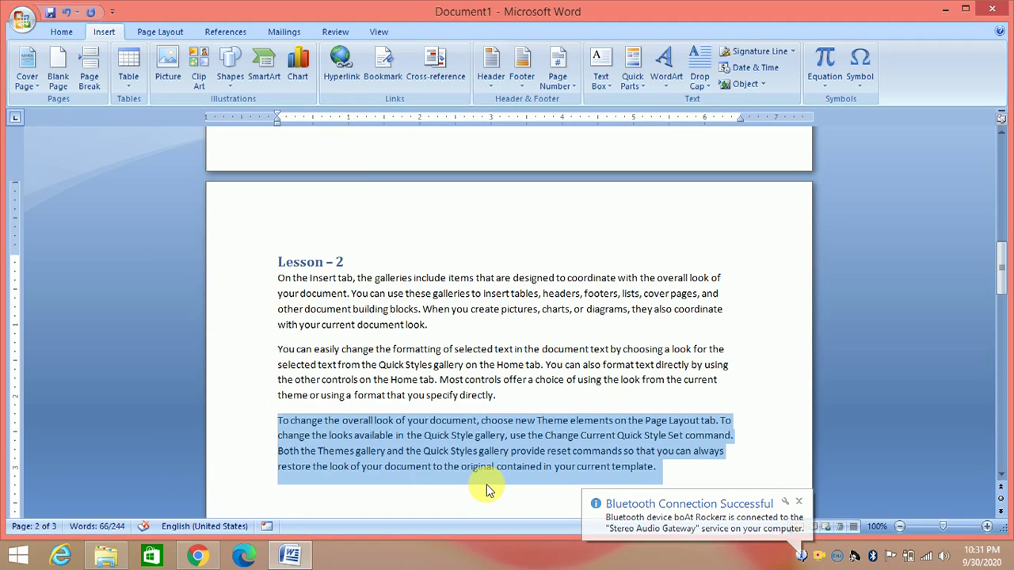
key(shift+Up)
key(shift+Up)
key(shift+Up)
key(shift+Up)
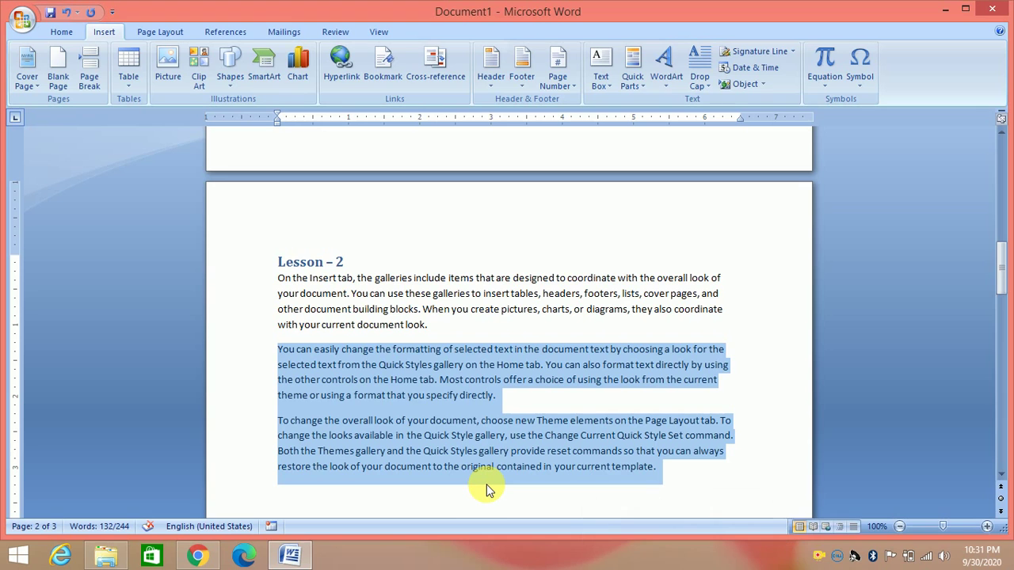
key(shift+Down)
key(shift+Down)
key(shift+Down)
key(shift+Down)
key(shift+Down)
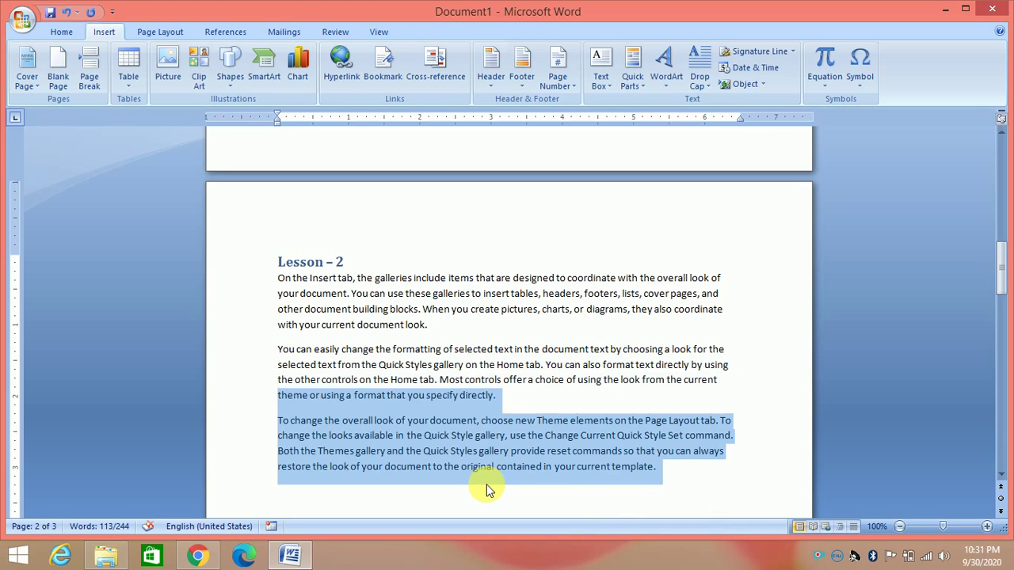
key(shift+Up)
key(Delete)
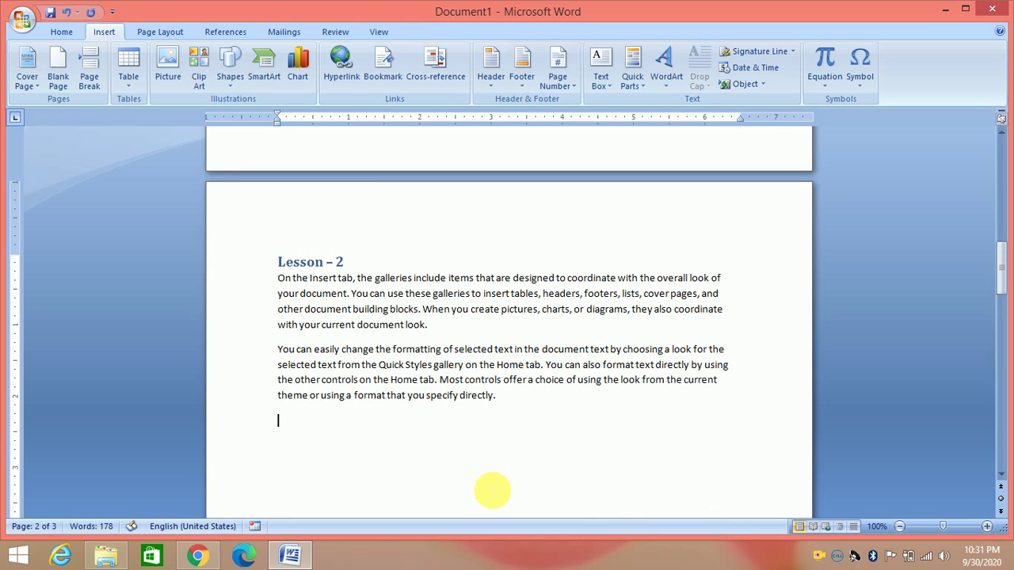
Insert a page break after the "Lesson – 2" text and add the title "Lesson-3" as Heading 1 on the new page.
key(ctrl+Return)
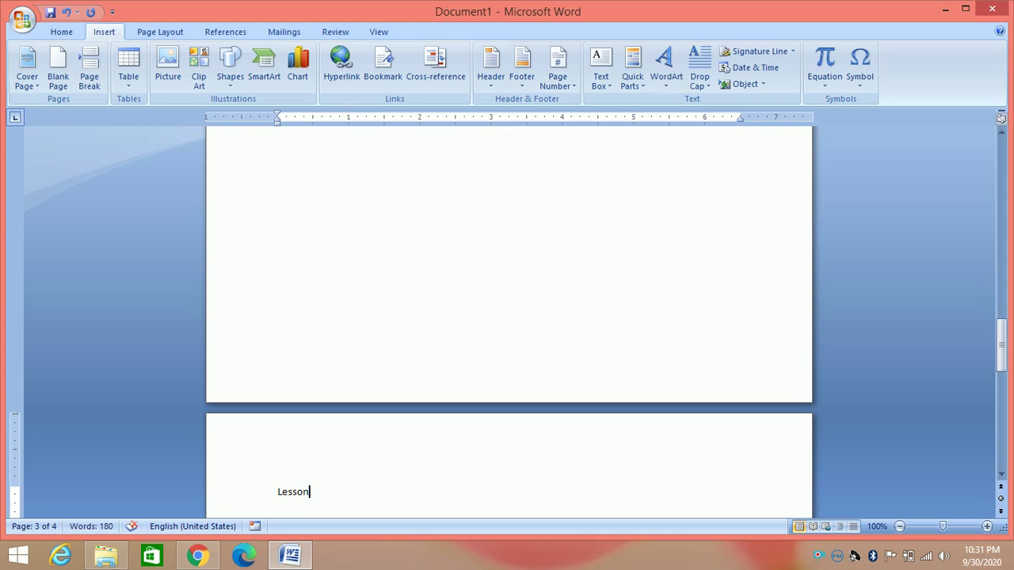
text(Lesson-3)
key(ctrl+alt+1)
click(486, 484)
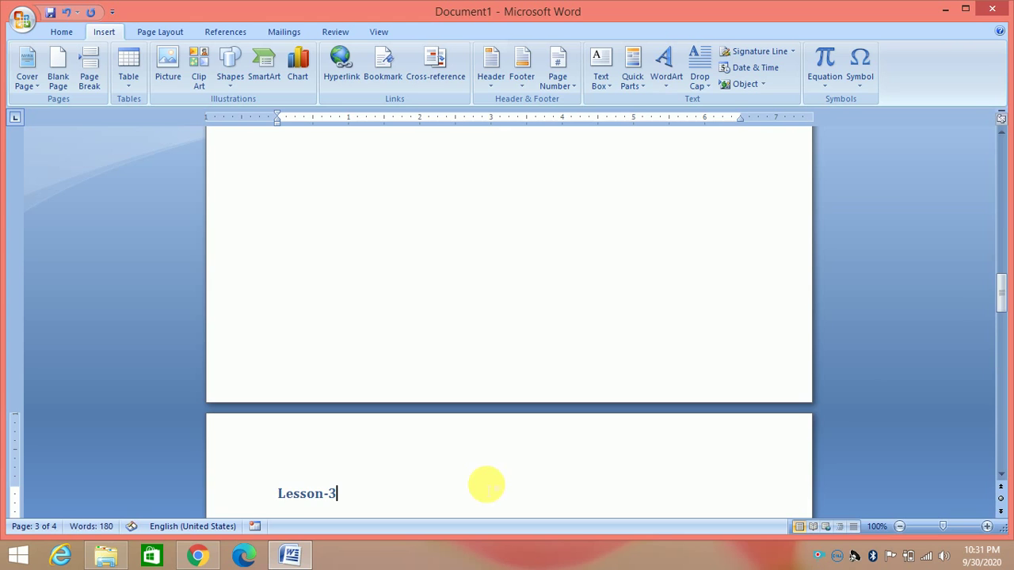
Generate sample paragraphs beneath the "Lesson-3" heading with =rand().
key(Return)
text(=rand)
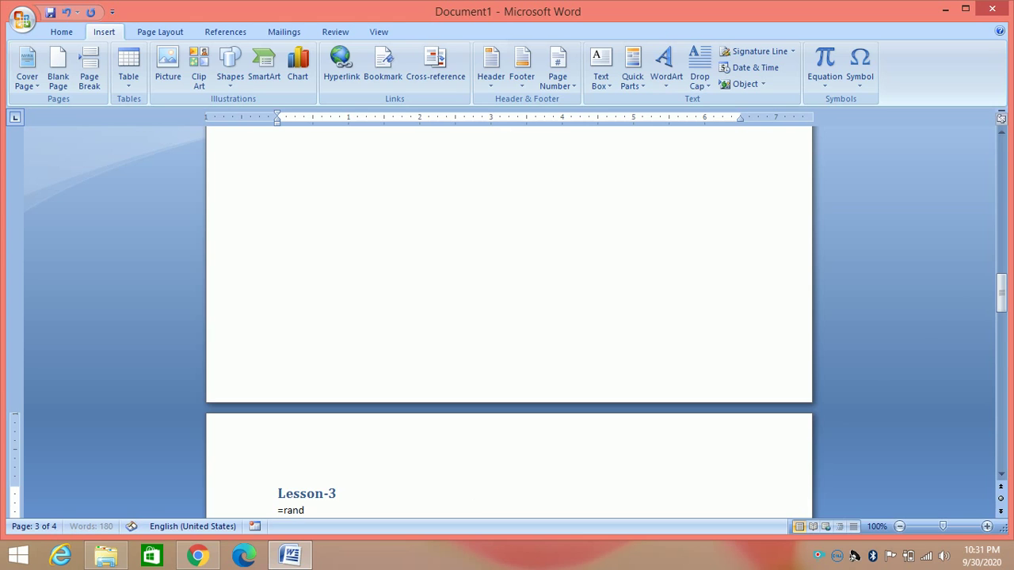
text(())
key(Return)
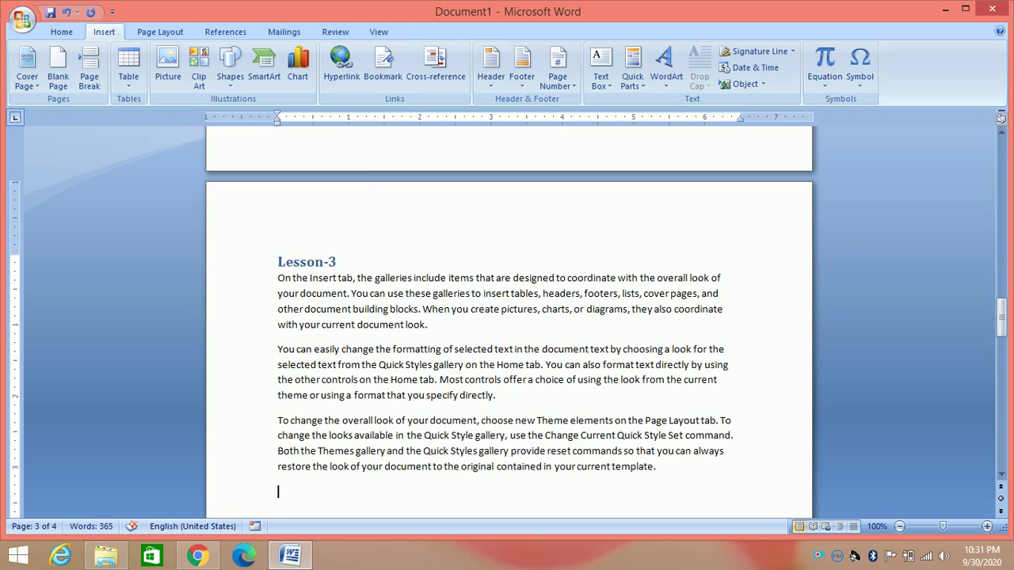
Return to the beginning of the document and show the Document Map.
key(ctrl+Home)
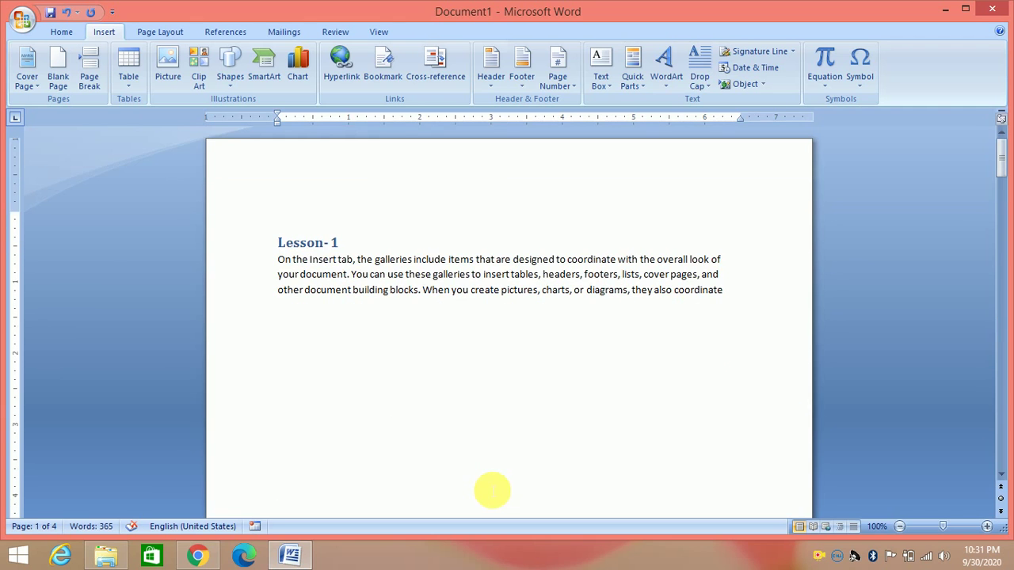
click(377, 33)
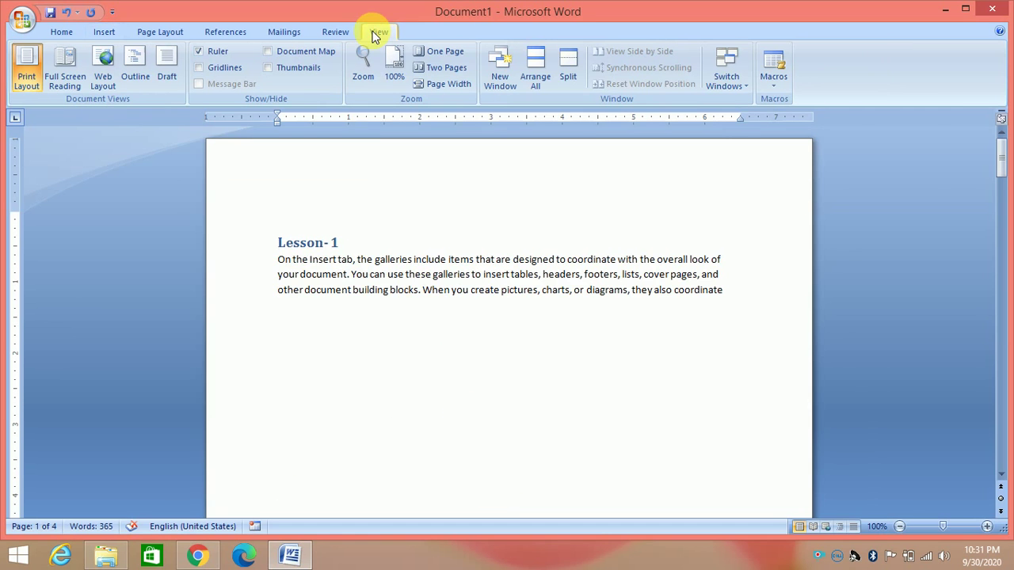
click(268, 52)
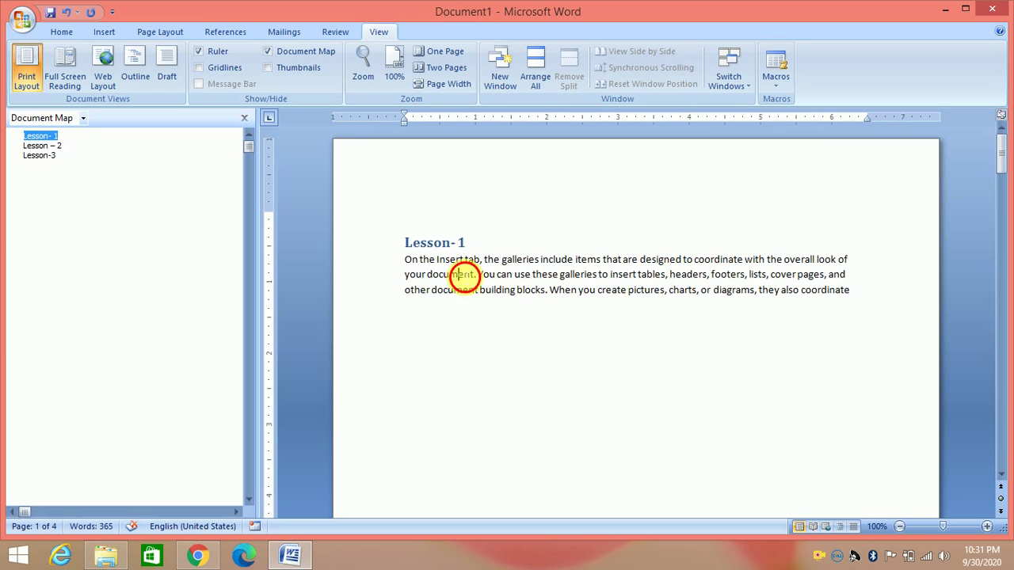
Jump between the Lesson- 1, Lesson – 2 and Lesson-3 headings through the Document Map, and hide the map.
click(43, 146)
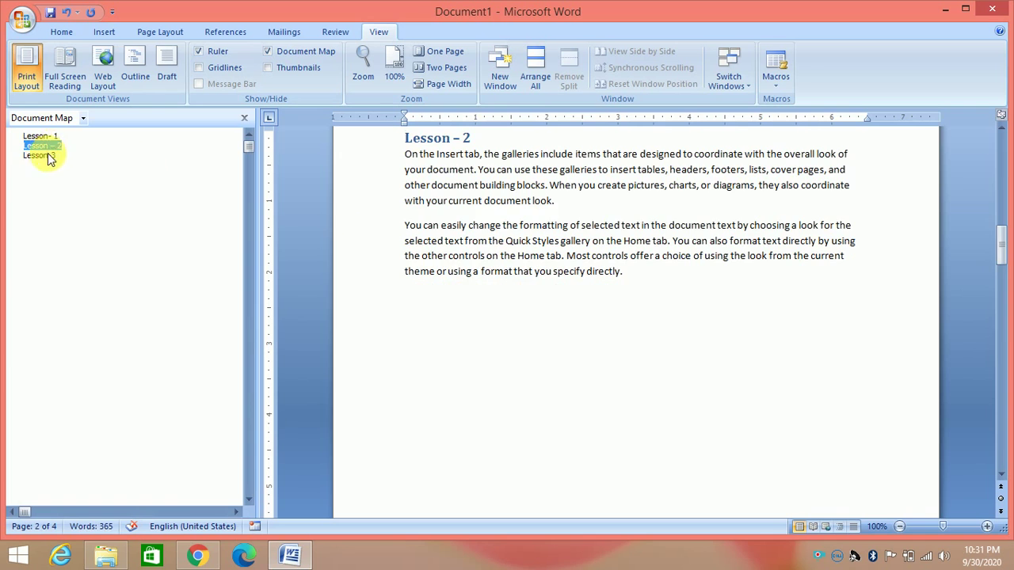
click(41, 154)
click(47, 137)
key(Down)
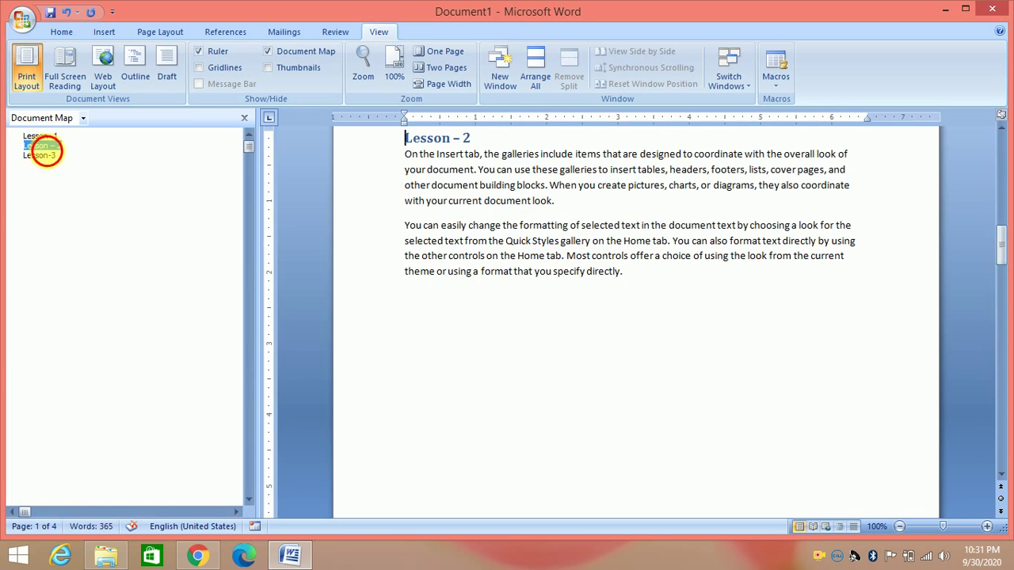
key(Down)
click(41, 137)
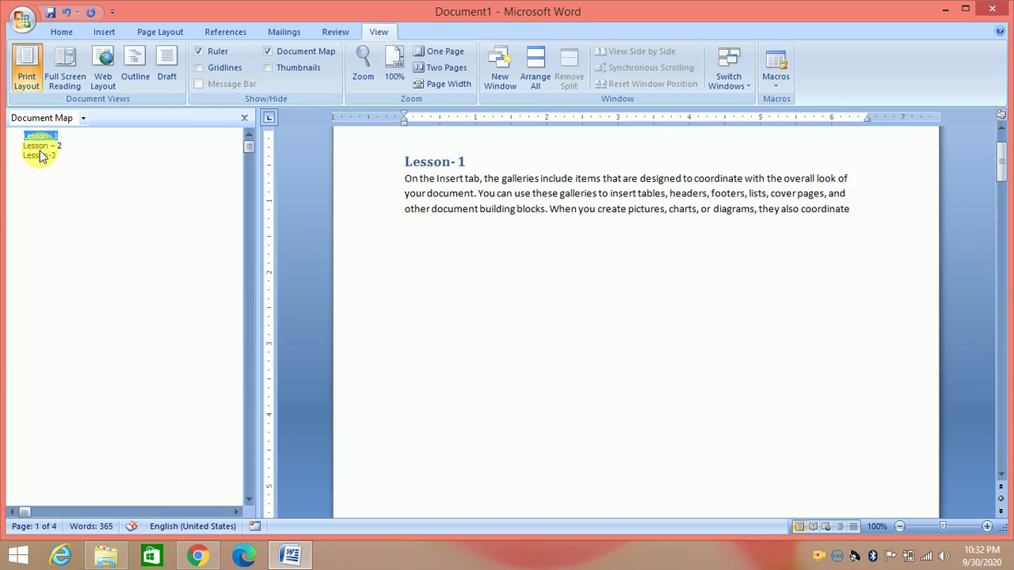
click(40, 154)
click(47, 145)
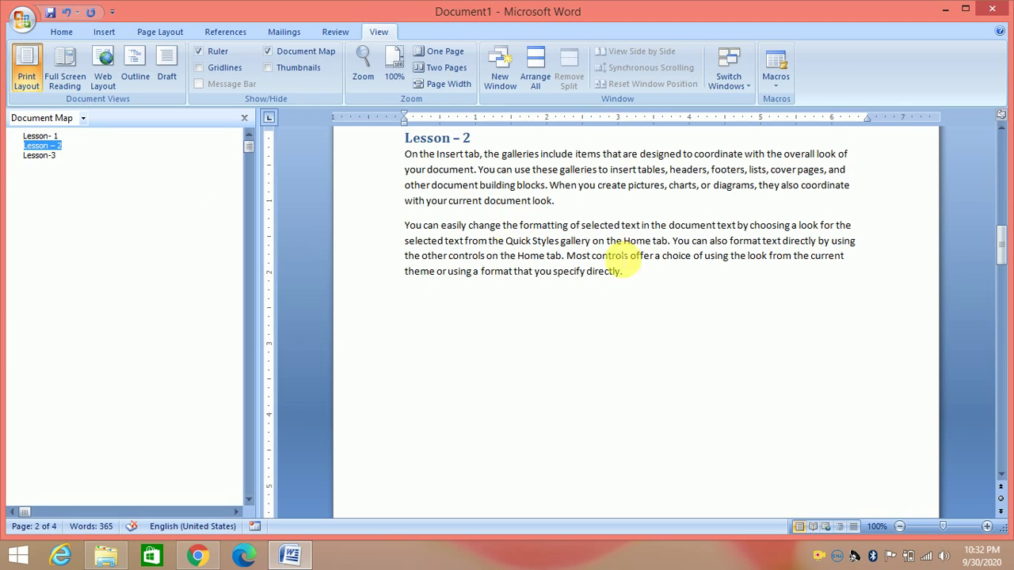
drag(1000, 248, 1003, 151)
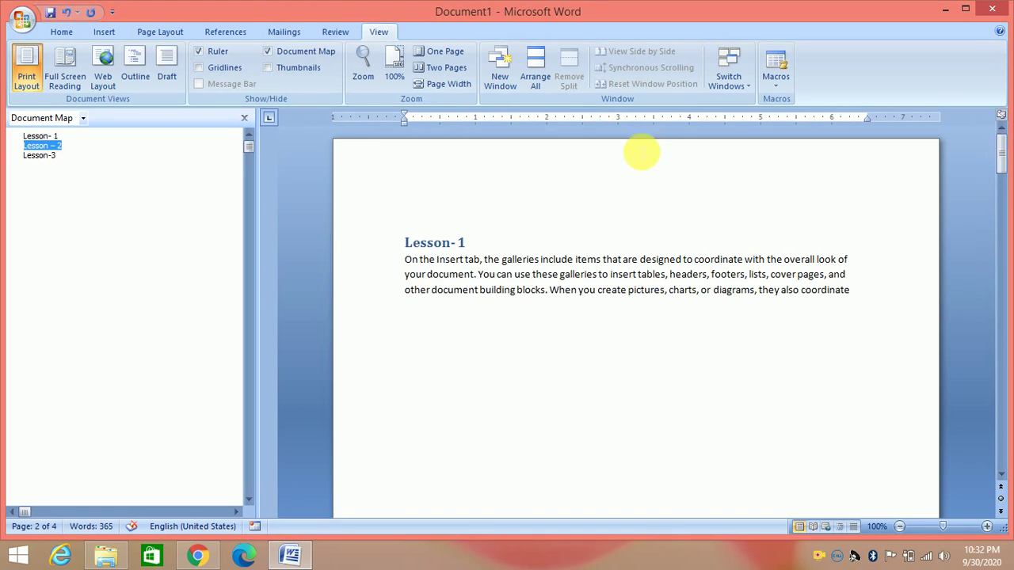
click(267, 51)
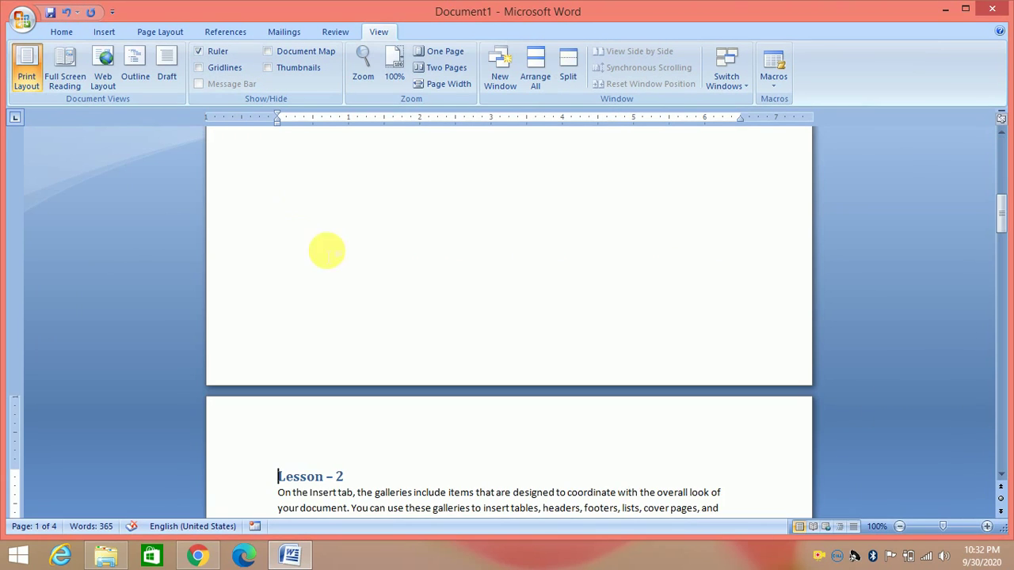
Delete the entire lesson content from the document, leaving it blank.
drag(1000, 215, 999, 154)
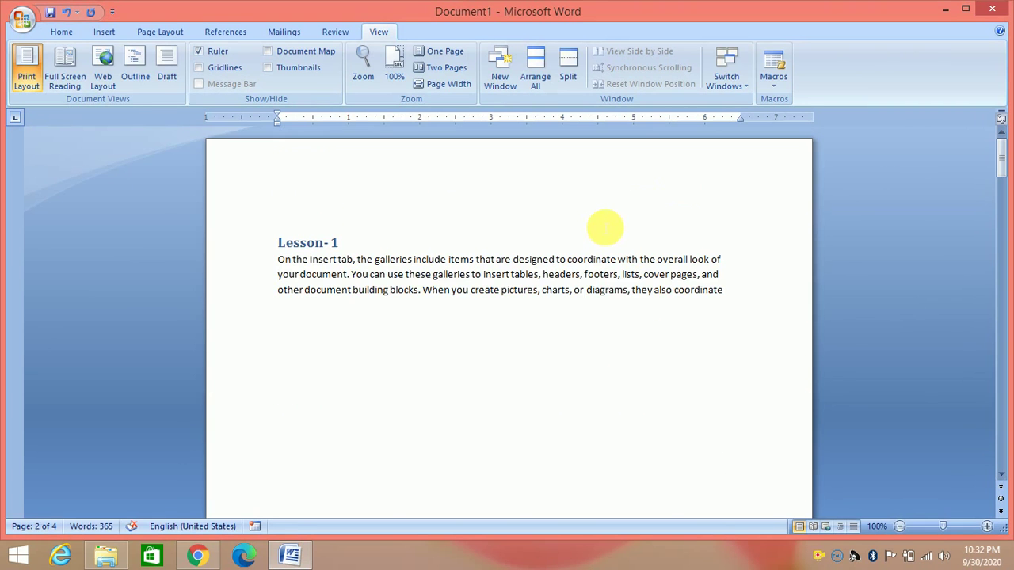
key(ctrl+a)
key(Delete)
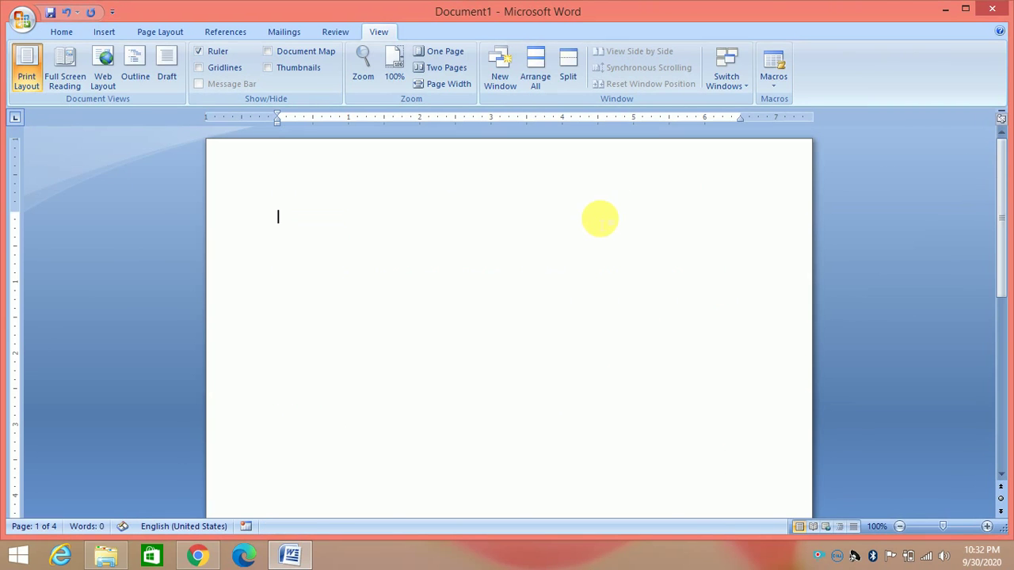
View the blank page at 200% and at One Page zoom, restoring 100% after each.
click(363, 69)
click(401, 180)
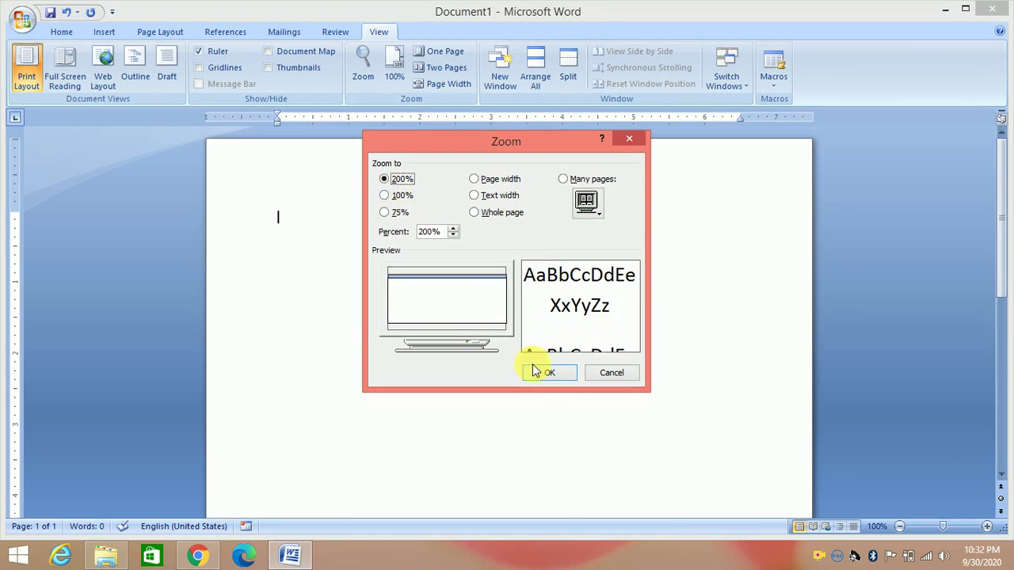
click(554, 373)
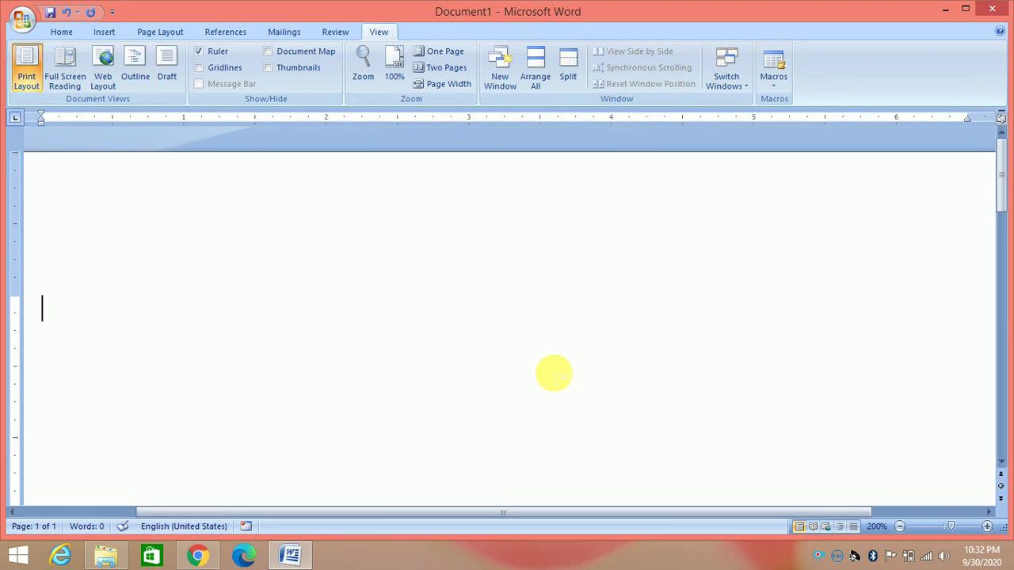
click(391, 64)
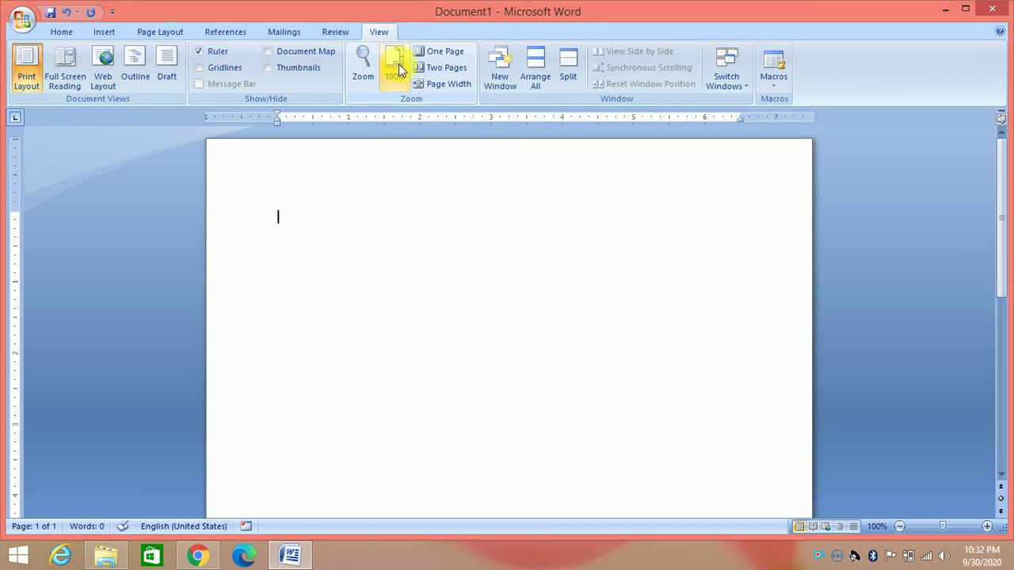
click(444, 56)
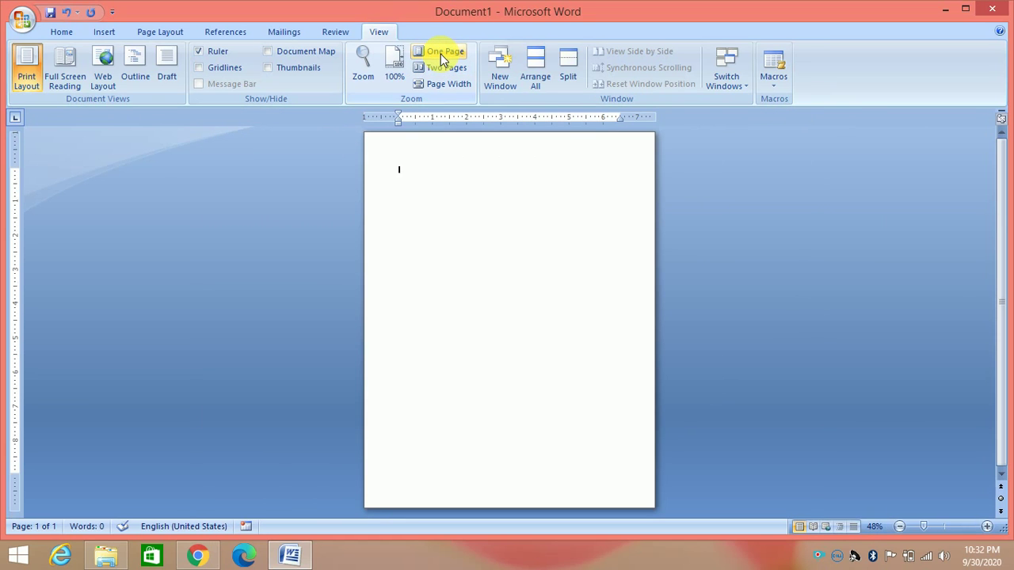
click(386, 59)
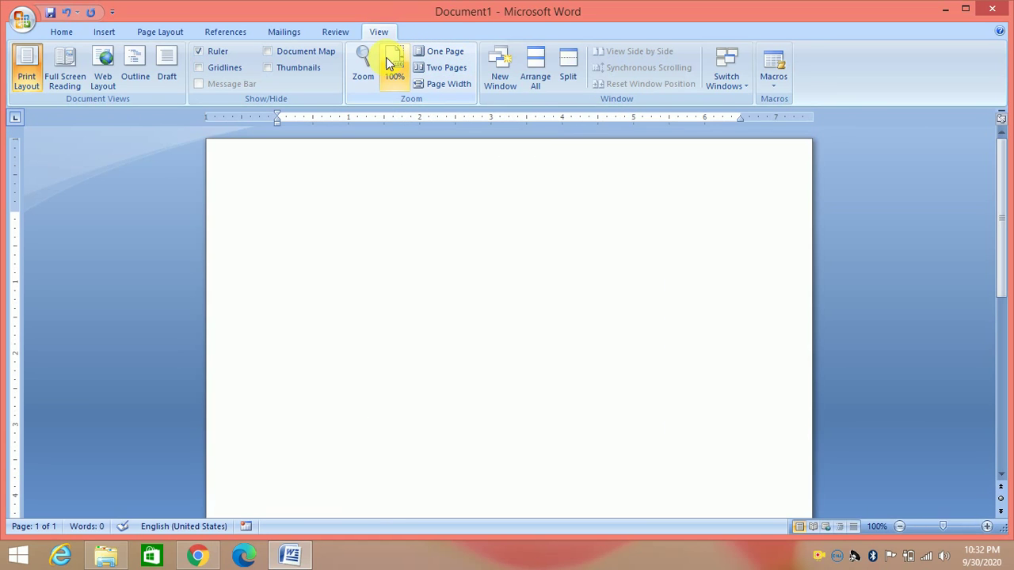
Generate four consecutive blocks of sample paragraphs with =rand() to fill the document onto a second page.
text(=rand())
key(Return)
text(=rand)
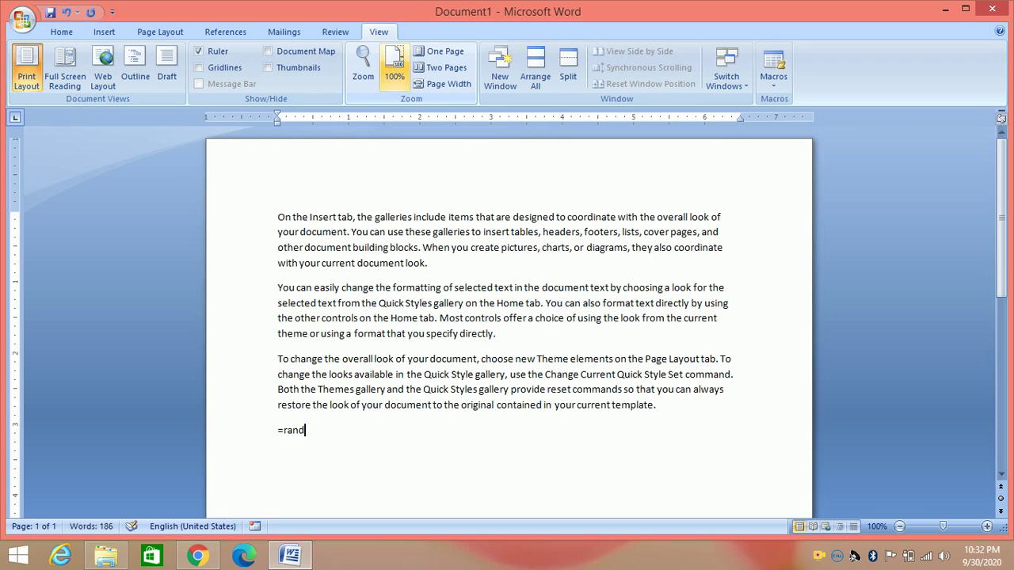
text(())
key(Return)
text(=rand)
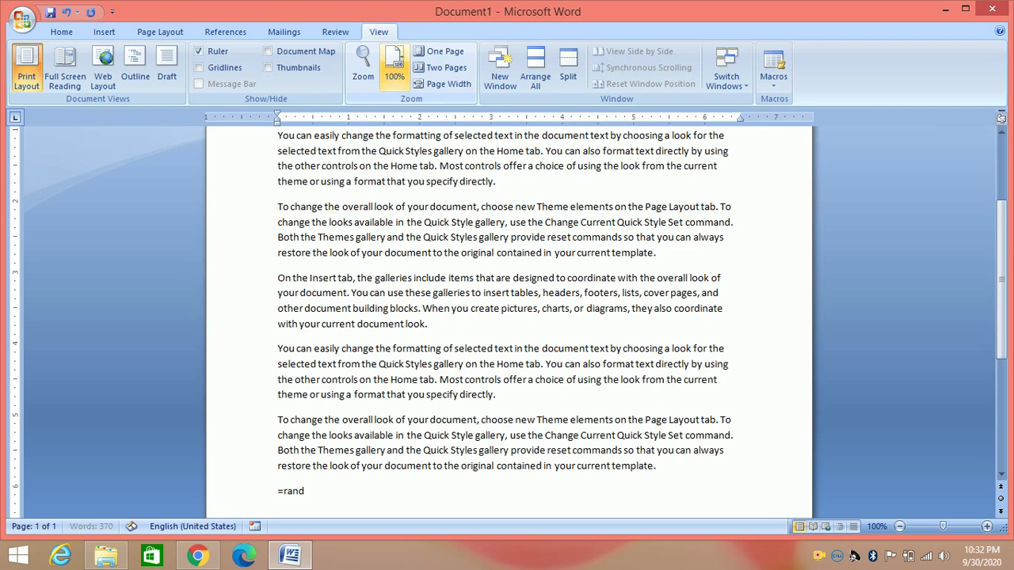
text(())
key(Return)
text(=rand())
key(Return)
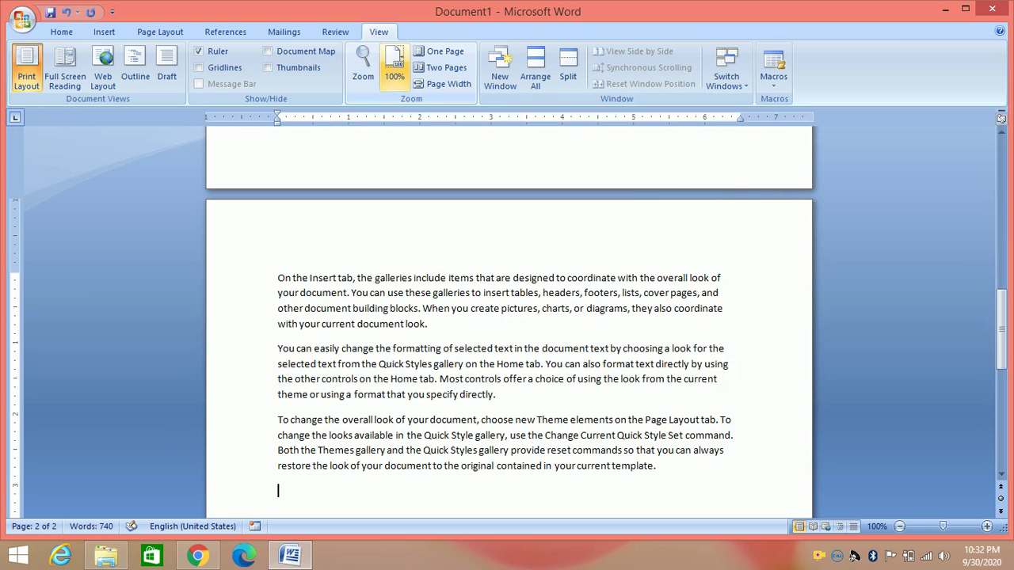
Show the document at One Page zoom and go back to its first page.
click(440, 52)
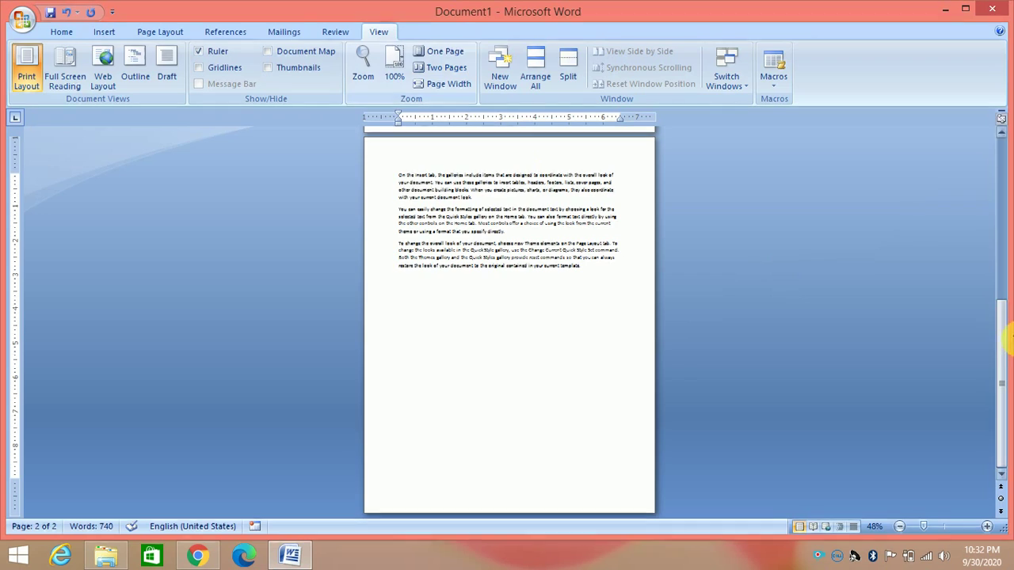
drag(1000, 335, 992, 229)
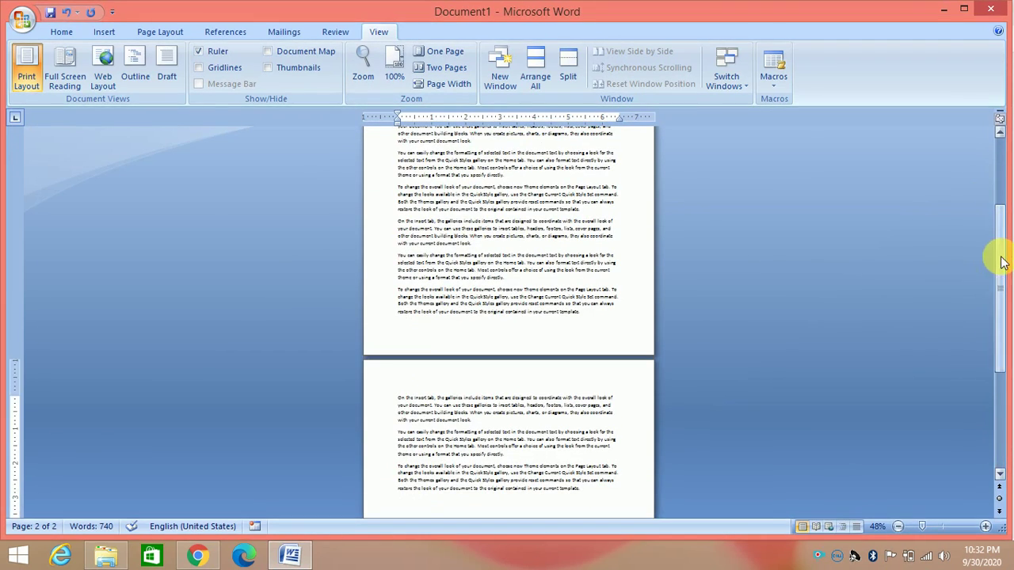
drag(998, 280, 998, 188)
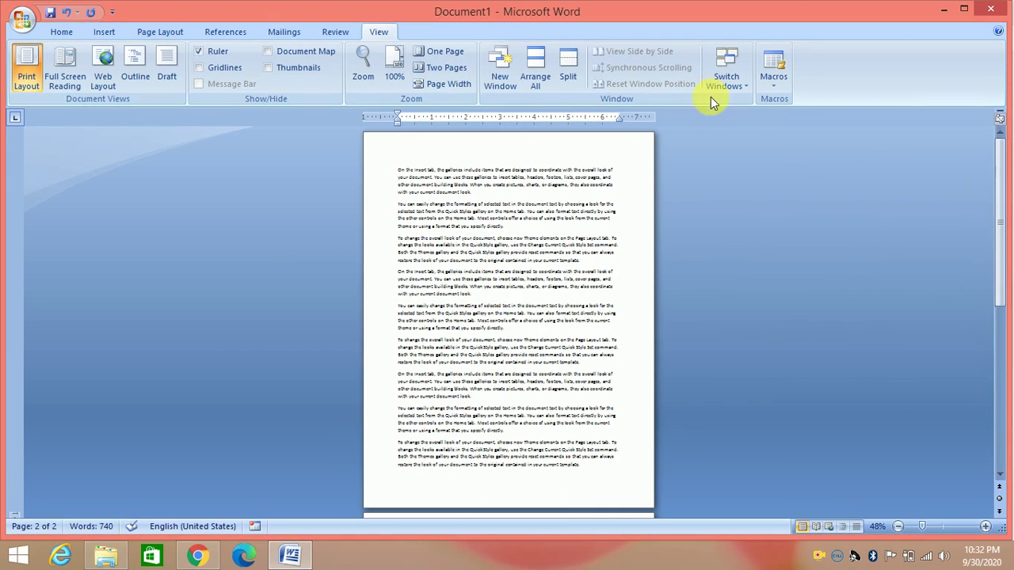
View the document at Two Pages and Page Width zoom, and restore the zoom to 100%.
click(442, 67)
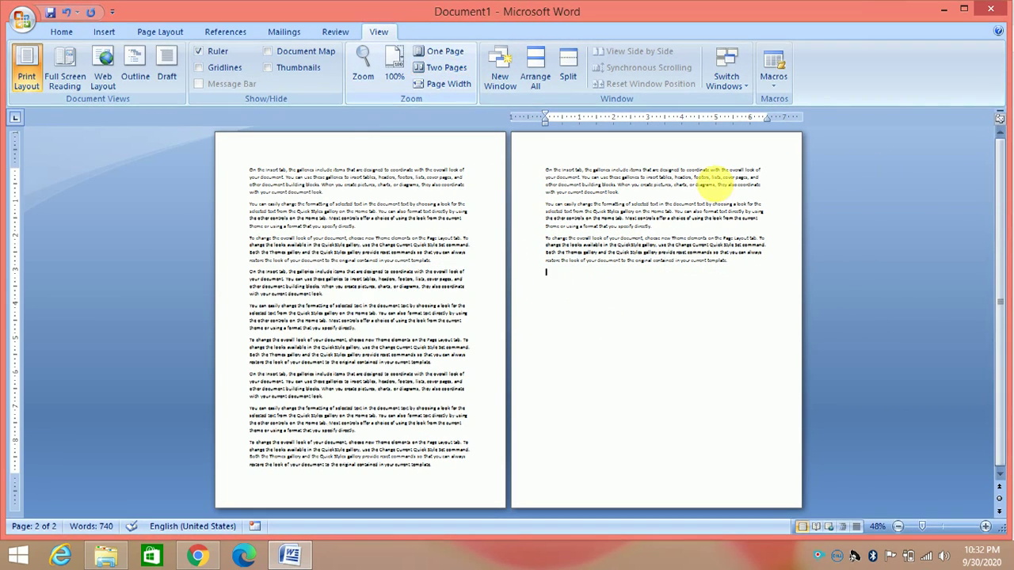
mouse_move(998, 218)
mouse_down()
mouse_move(998, 280)
mouse_move(998, 219)
mouse_up()
click(673, 285)
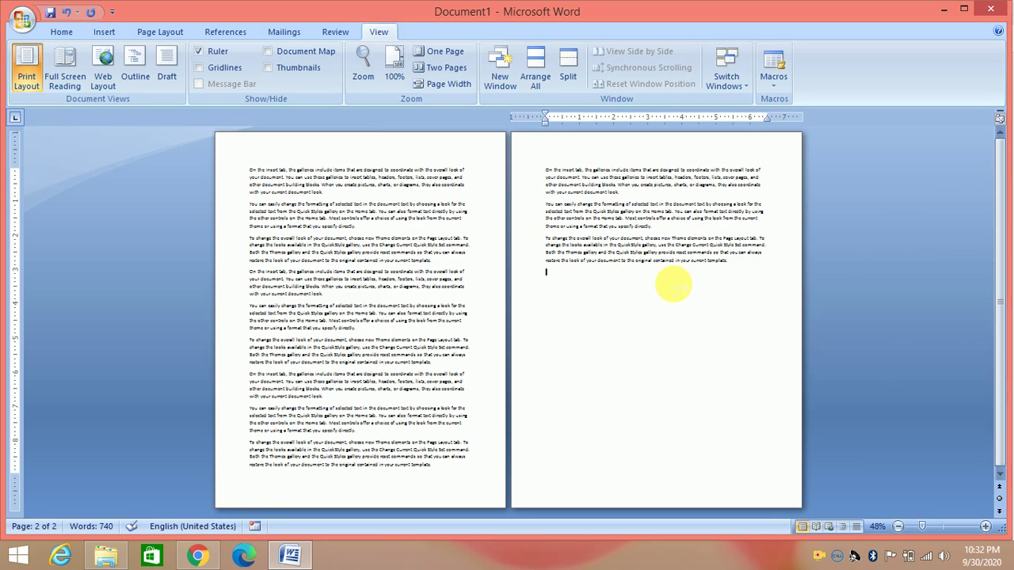
click(450, 84)
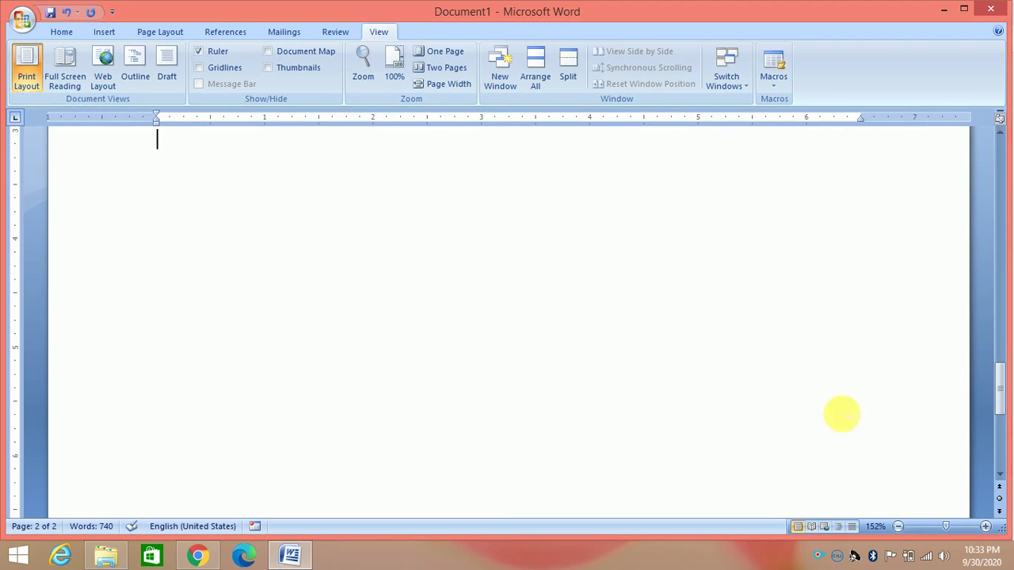
click(395, 71)
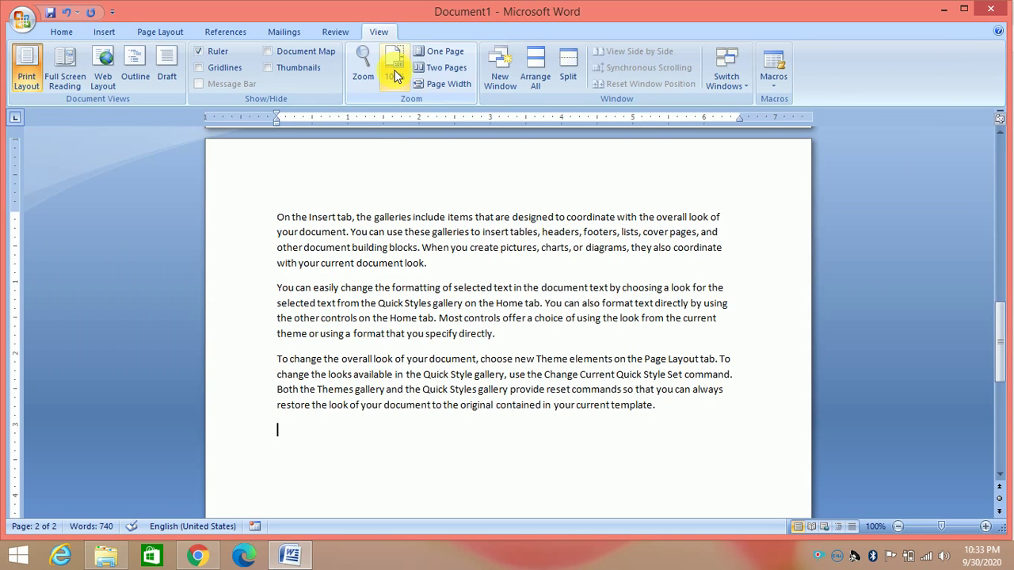
Open a second window of the document and move it down to reveal the original window behind it.
click(497, 80)
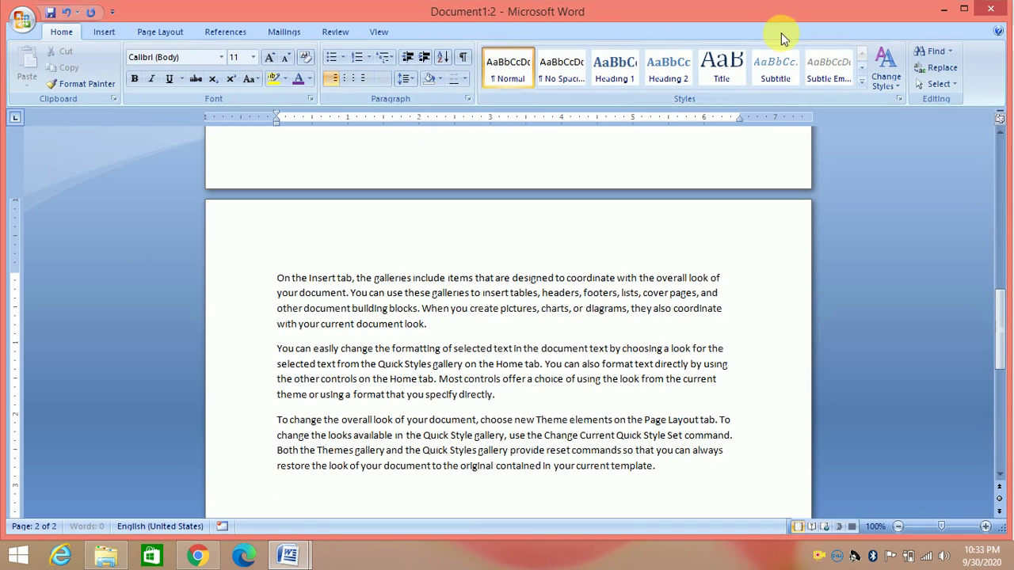
click(966, 15)
click(970, 11)
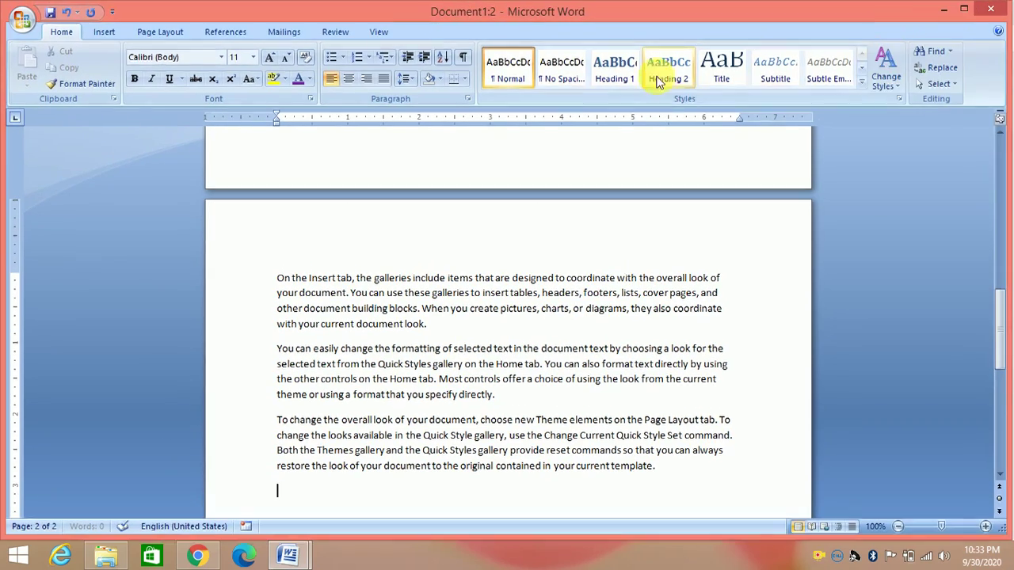
drag(540, 15, 546, 244)
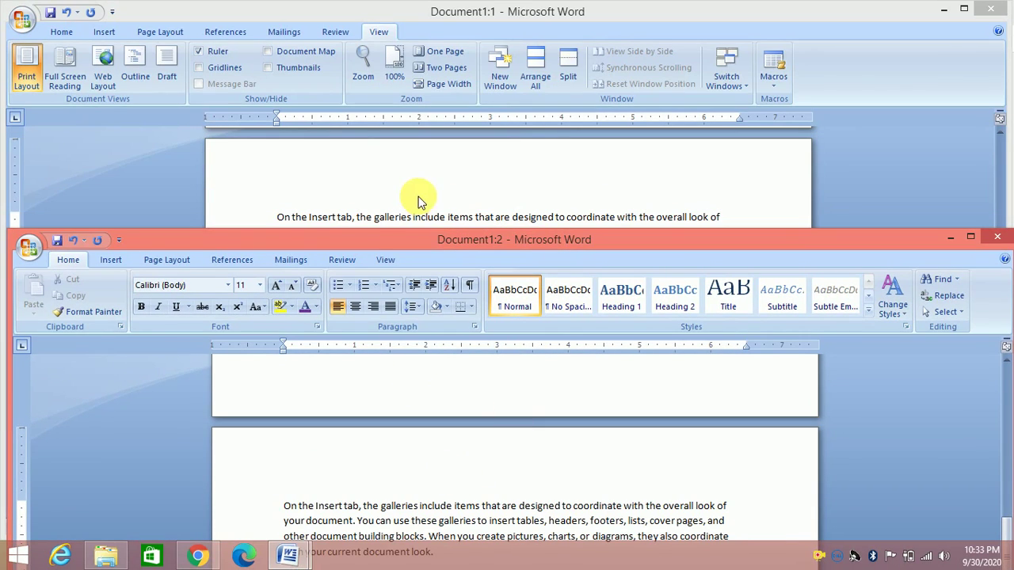
drag(452, 240, 458, 283)
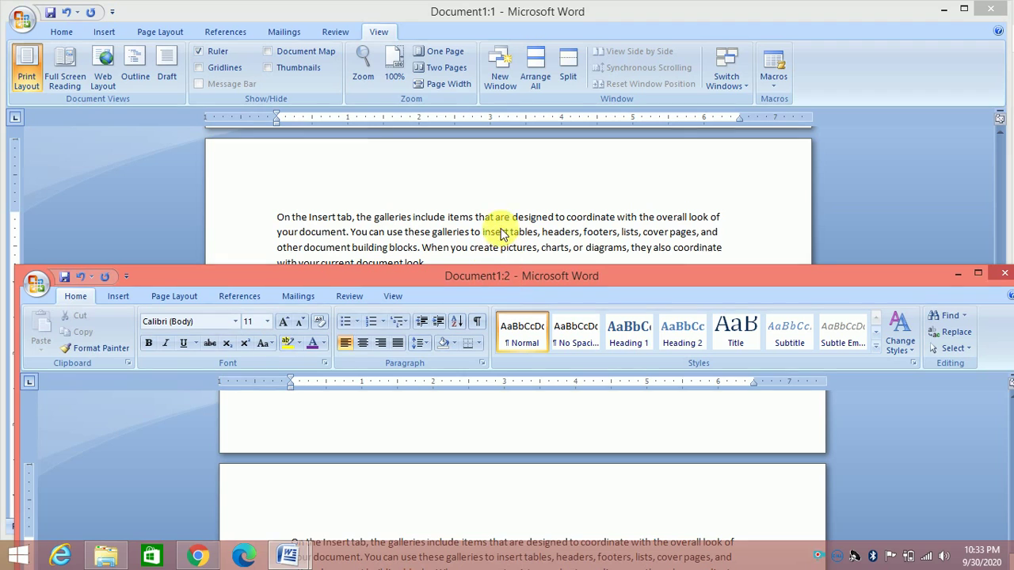
Open two more windows of the same document and arrange all four windows on the screen.
click(500, 59)
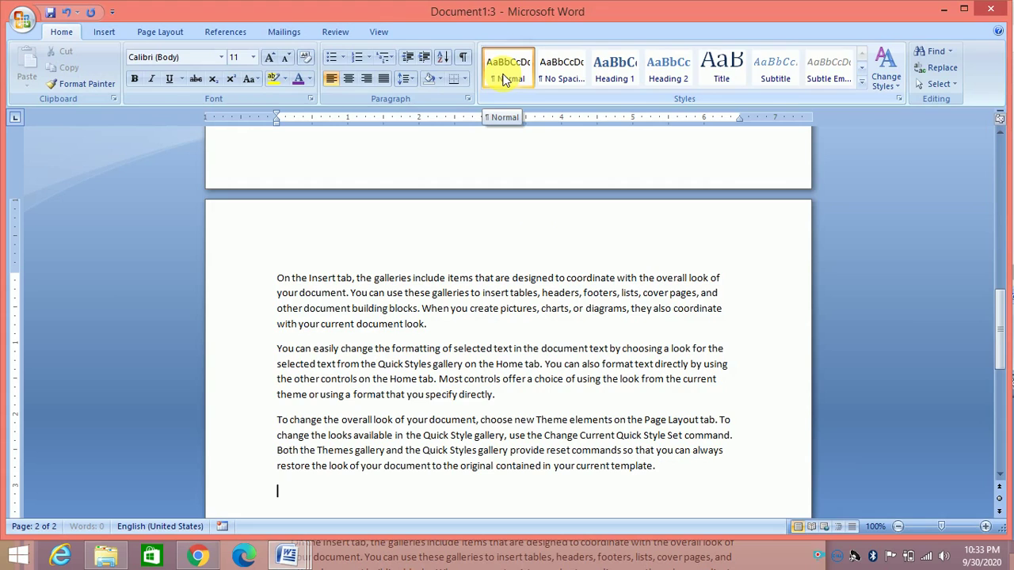
click(378, 32)
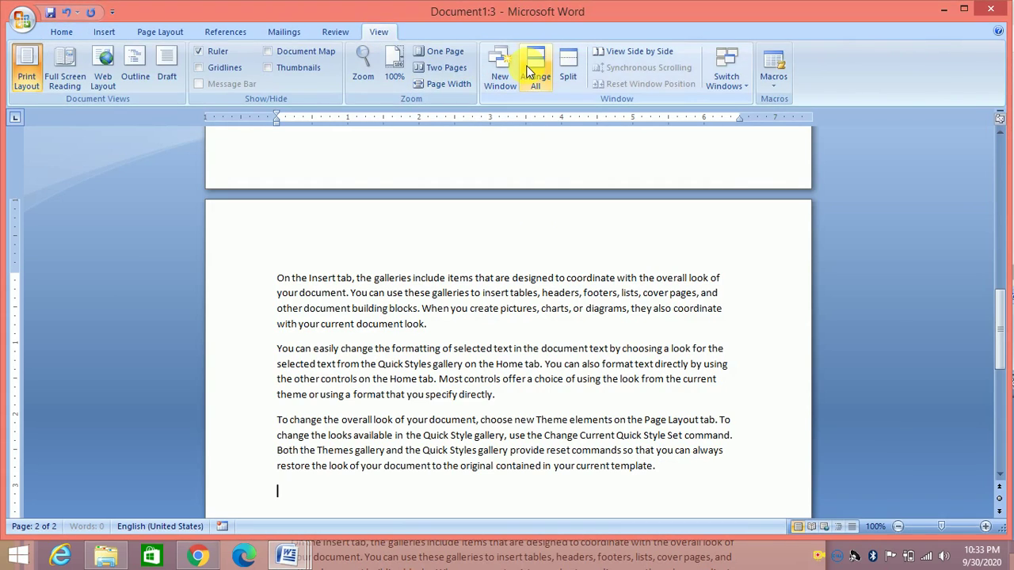
click(501, 68)
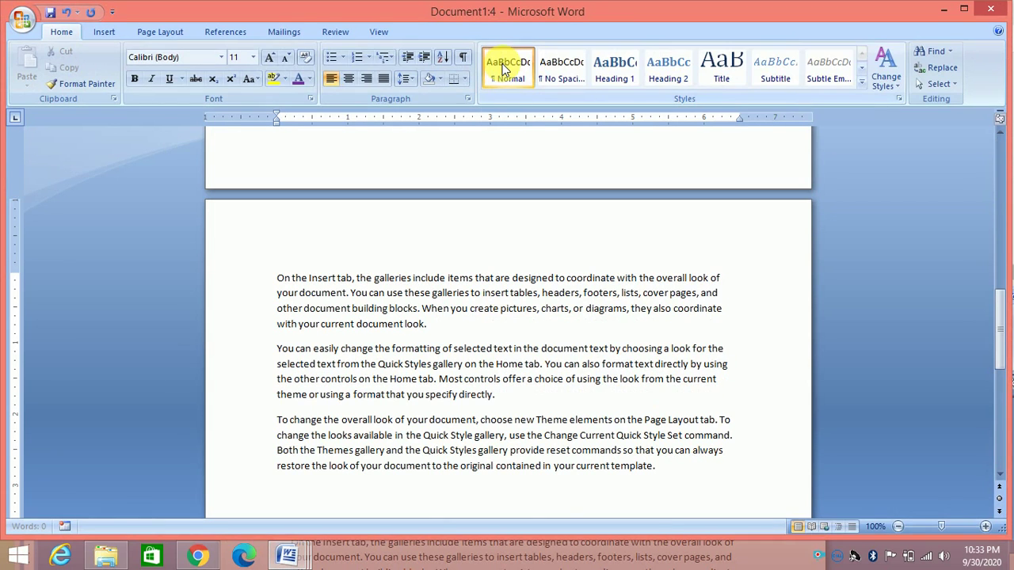
click(387, 31)
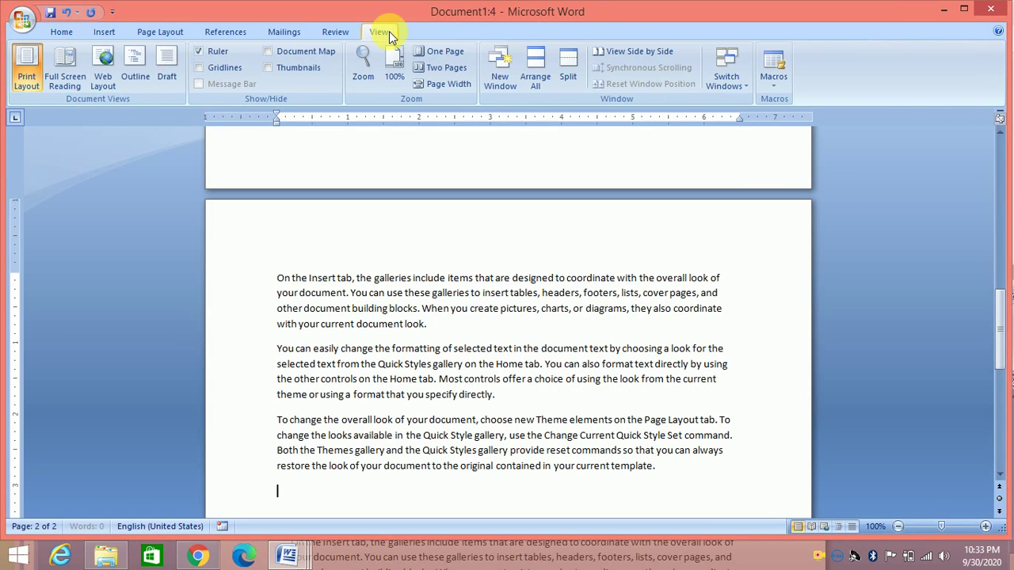
click(532, 67)
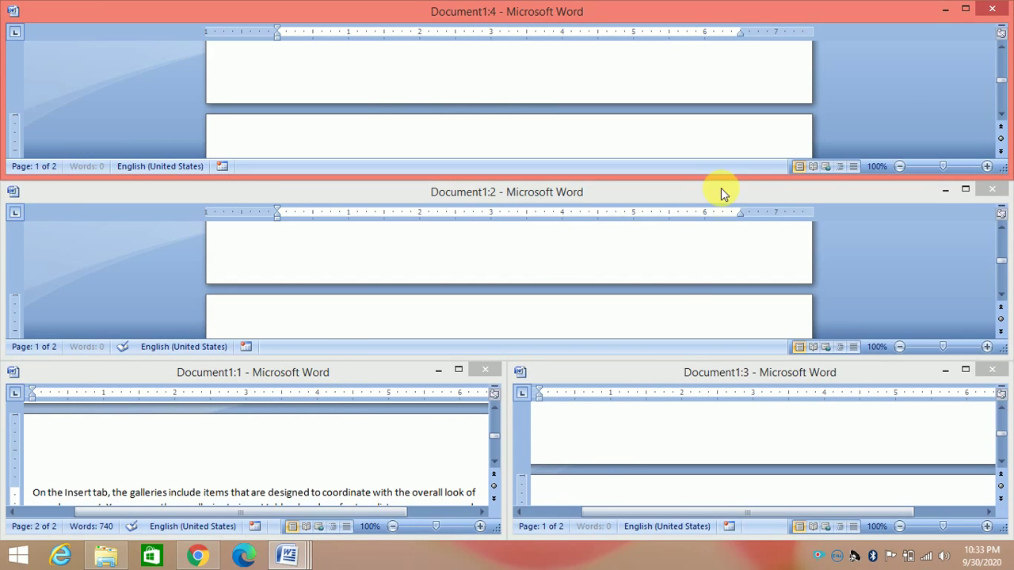
Close the Document1:4, Document1:3 and Document1:1 windows and maximize the remaining one.
click(1000, 9)
click(991, 369)
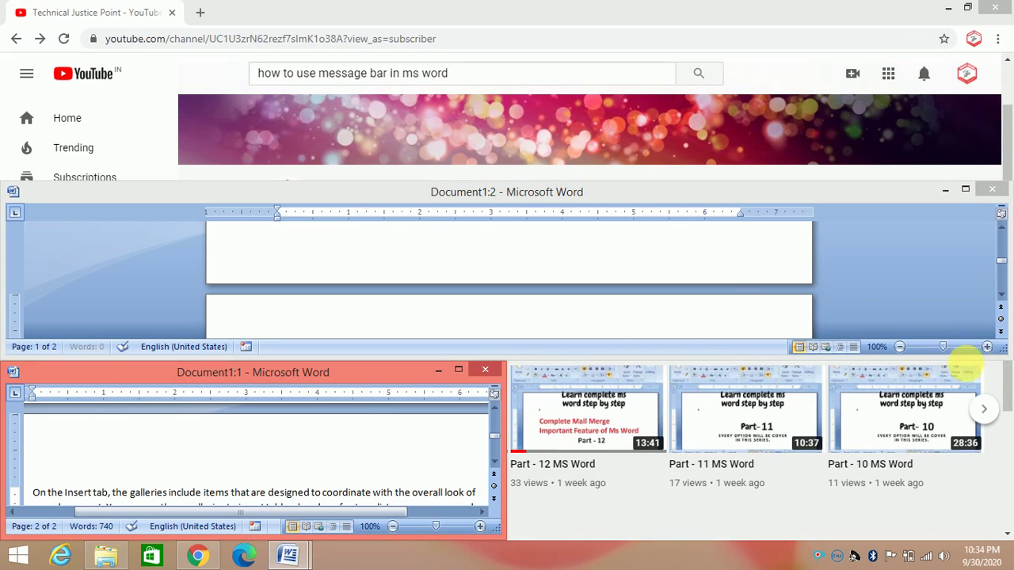
click(486, 369)
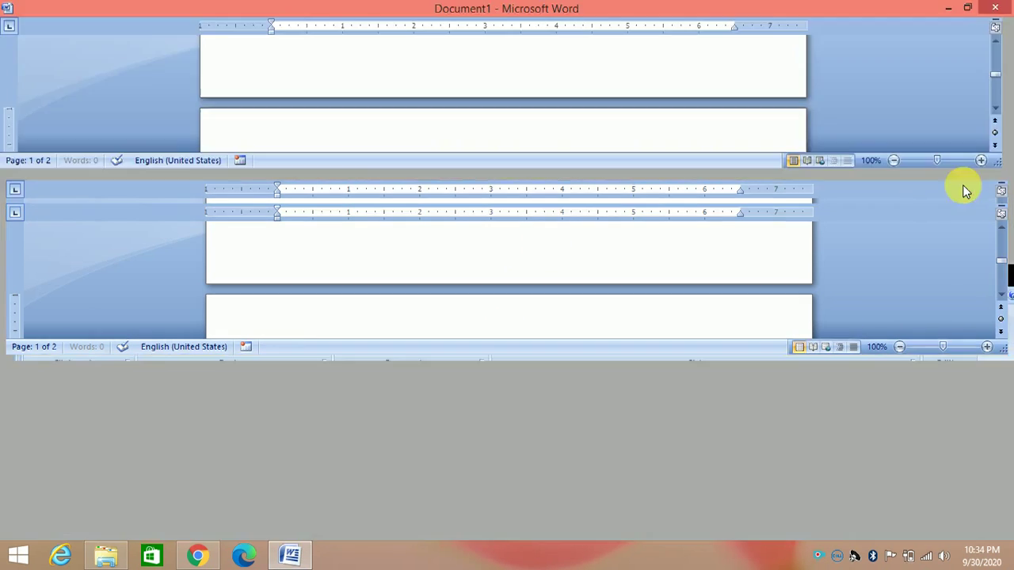
click(966, 188)
Split the document window into two panes, placing the divider near the first lines of the second page's text.
click(386, 30)
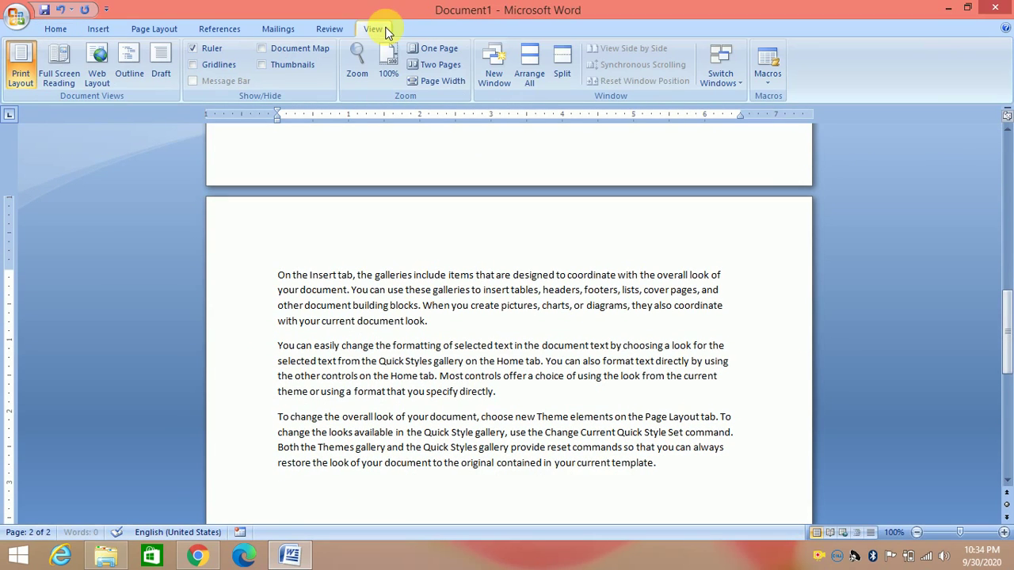
click(559, 65)
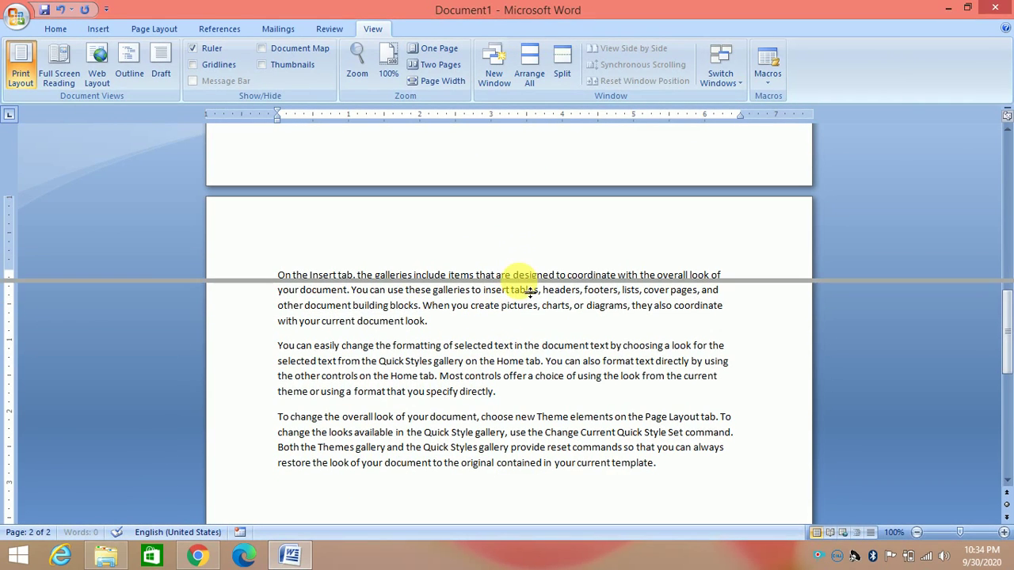
click(529, 291)
click(451, 245)
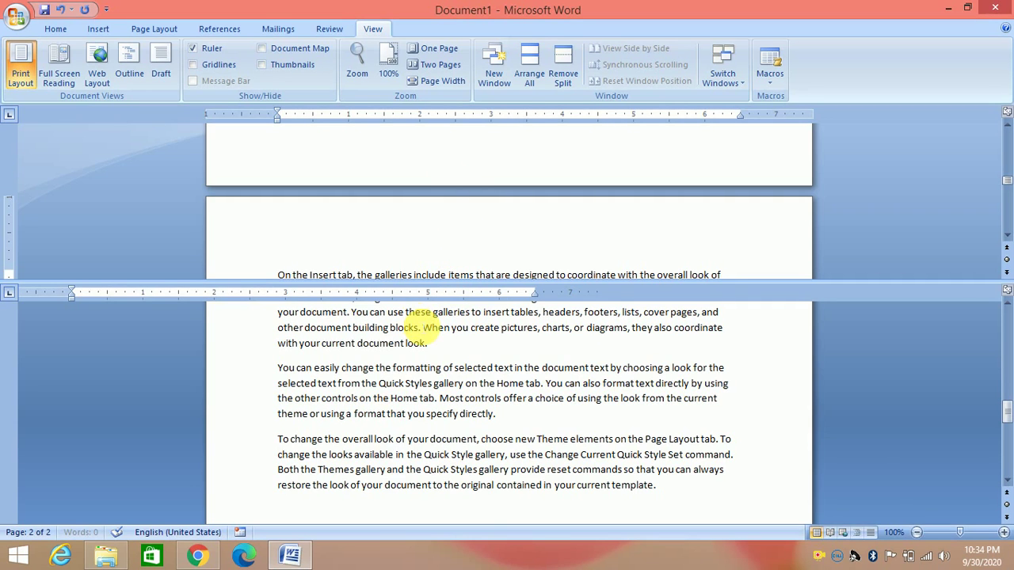
Insert filler text in both panes, including the lines "Wrtwrt", "Wertwert" and "Wretw" in the second page's first paragraph, and remove the split.
click(506, 260)
text(ertwertrewterwtw)
text(twret)
text(twretwretwertwert)
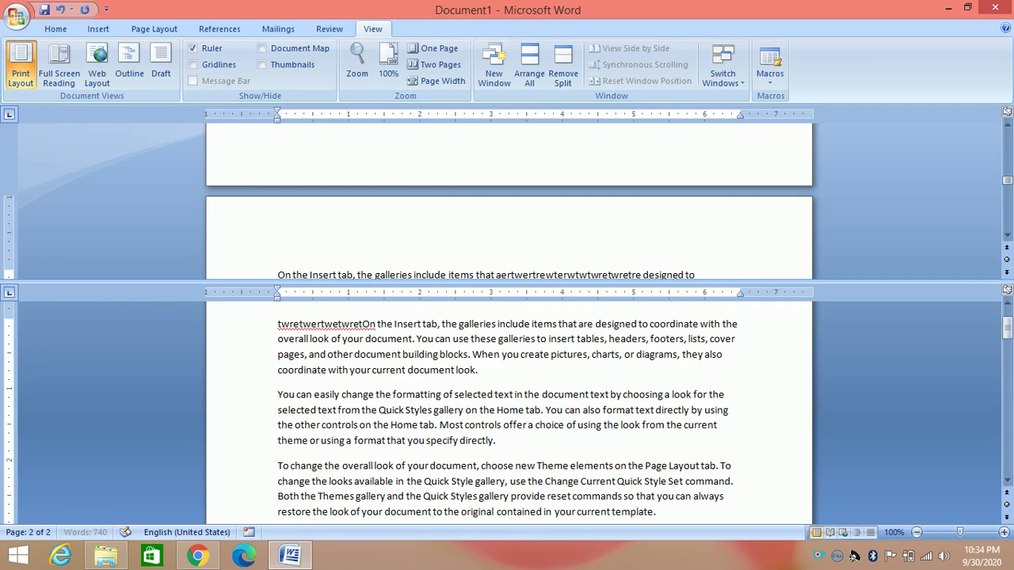
key(Return)
text(wrtwrt)
key(Return)
text(wertwert)
key(Return)
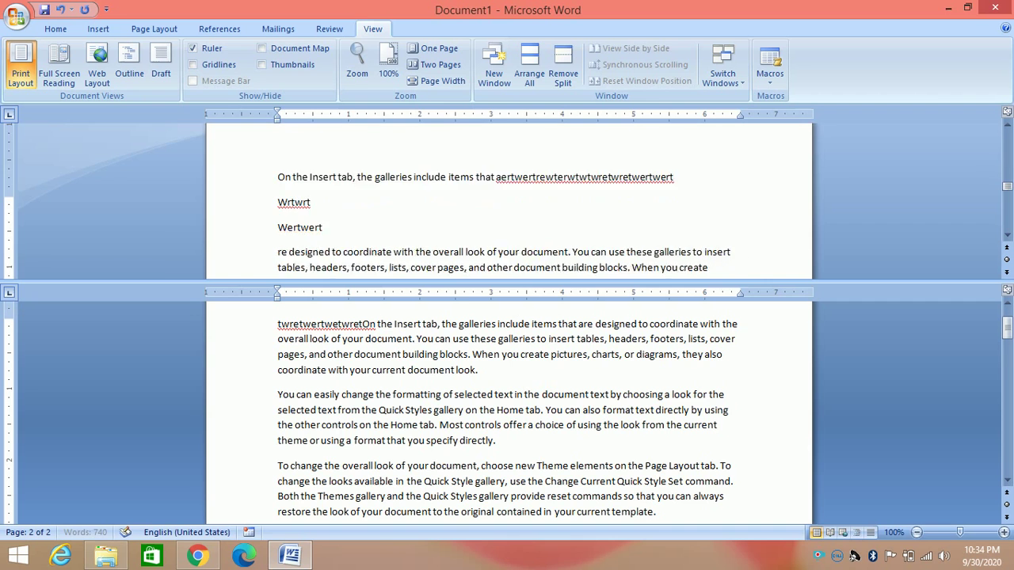
text(wretw)
key(Return)
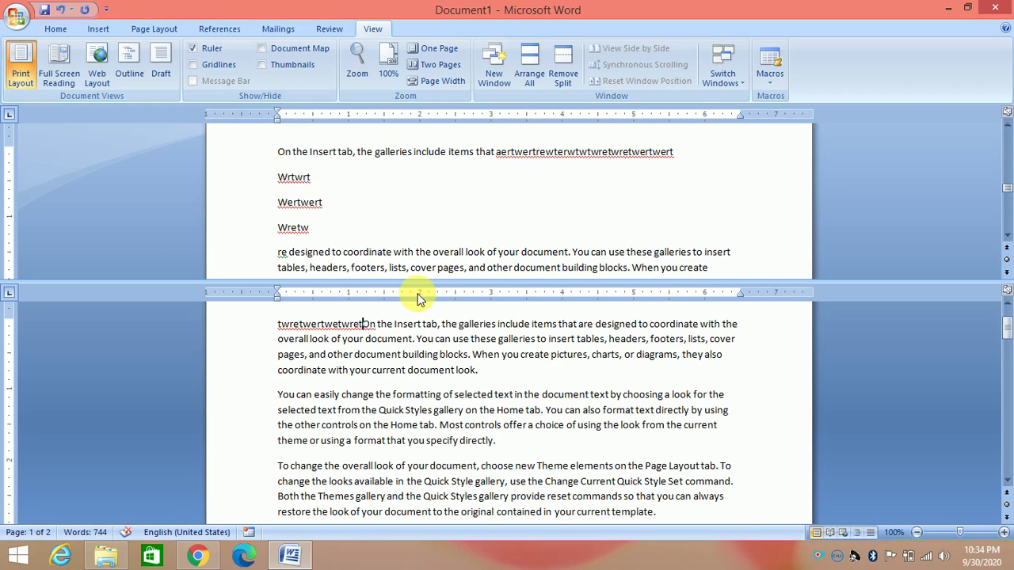
click(566, 75)
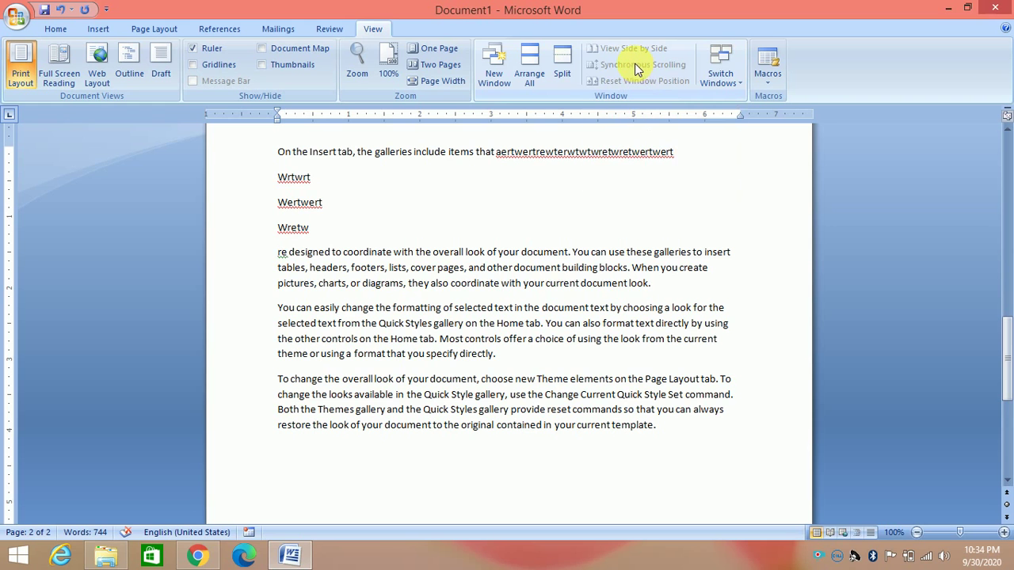
Open two more windows of the same document.
click(486, 64)
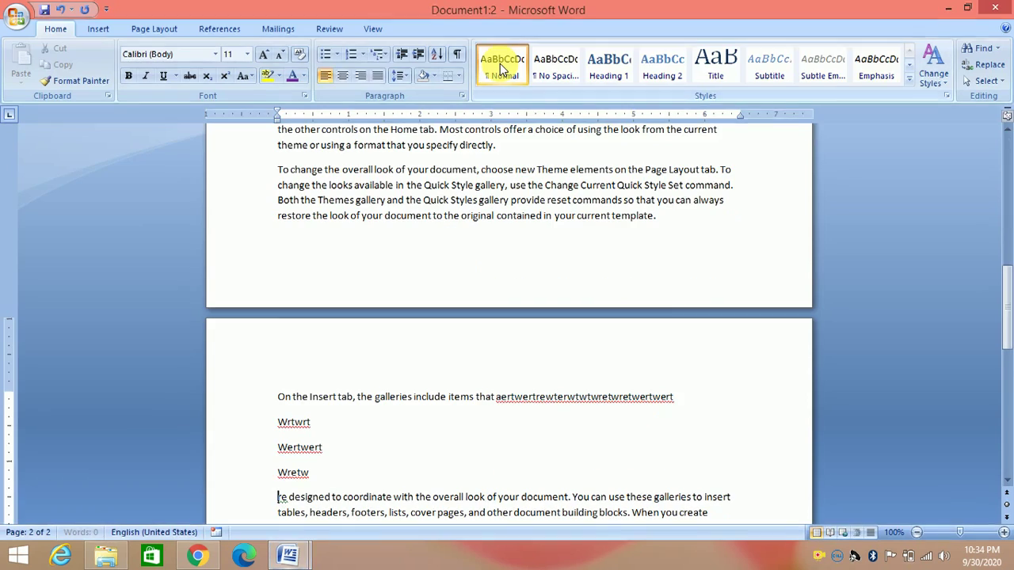
click(372, 28)
click(501, 61)
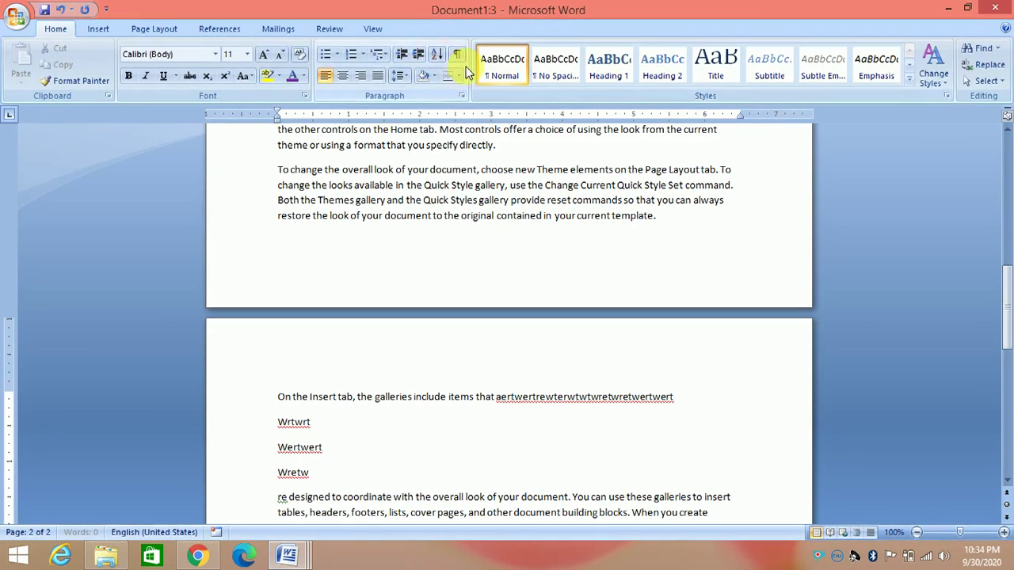
View the Document1:3 window side by side with Document1:2.
click(372, 30)
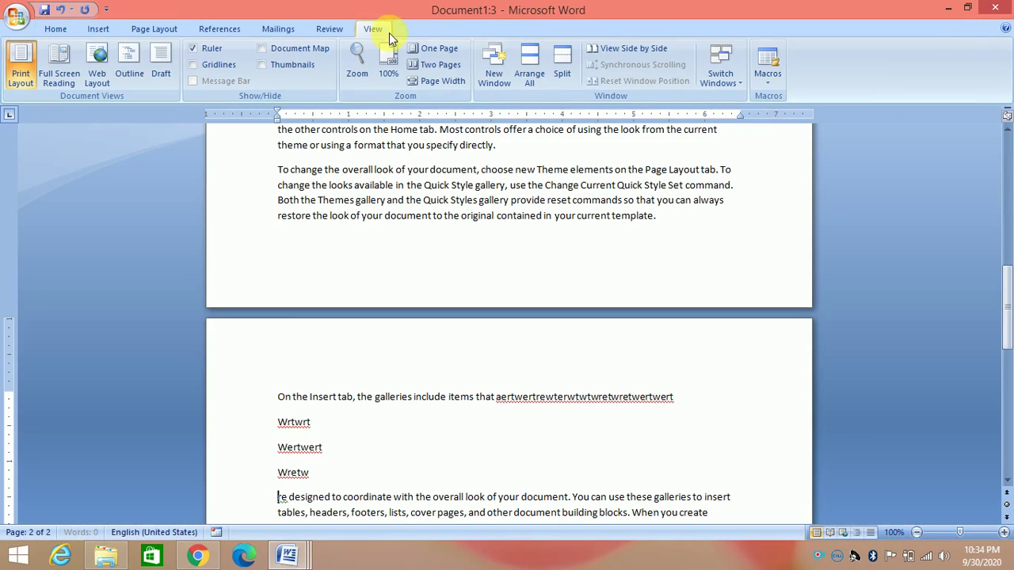
click(609, 52)
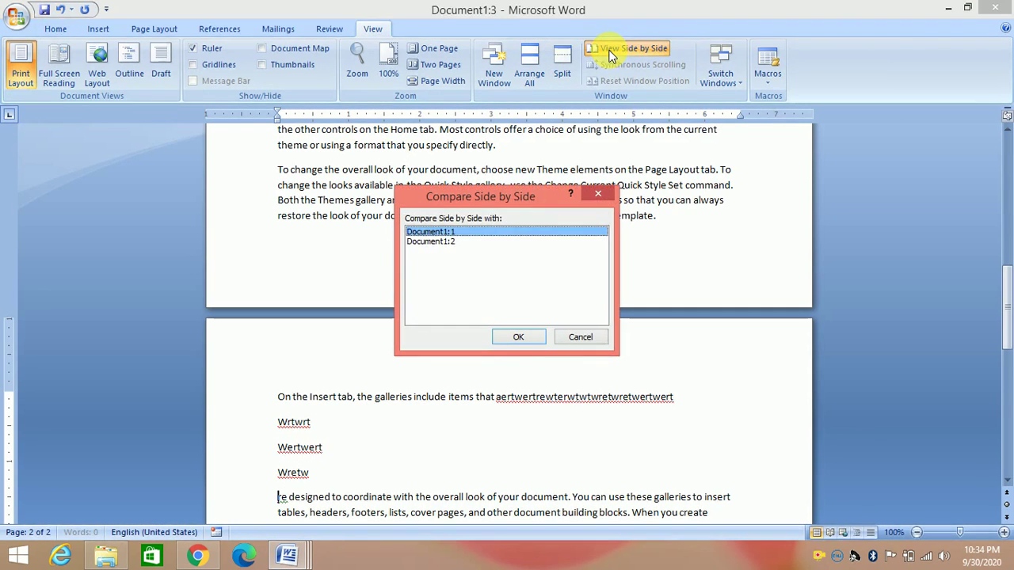
click(452, 240)
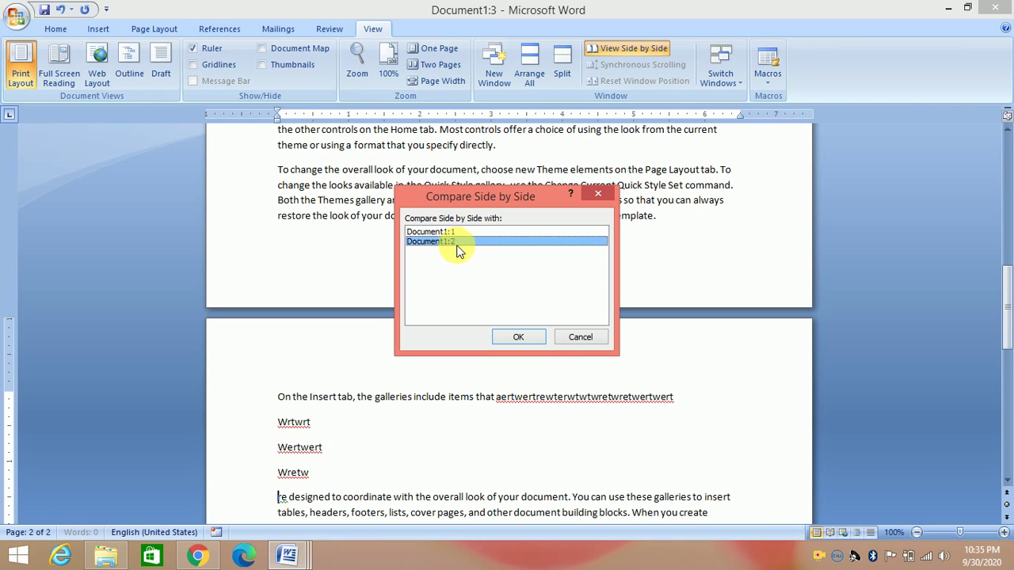
click(511, 336)
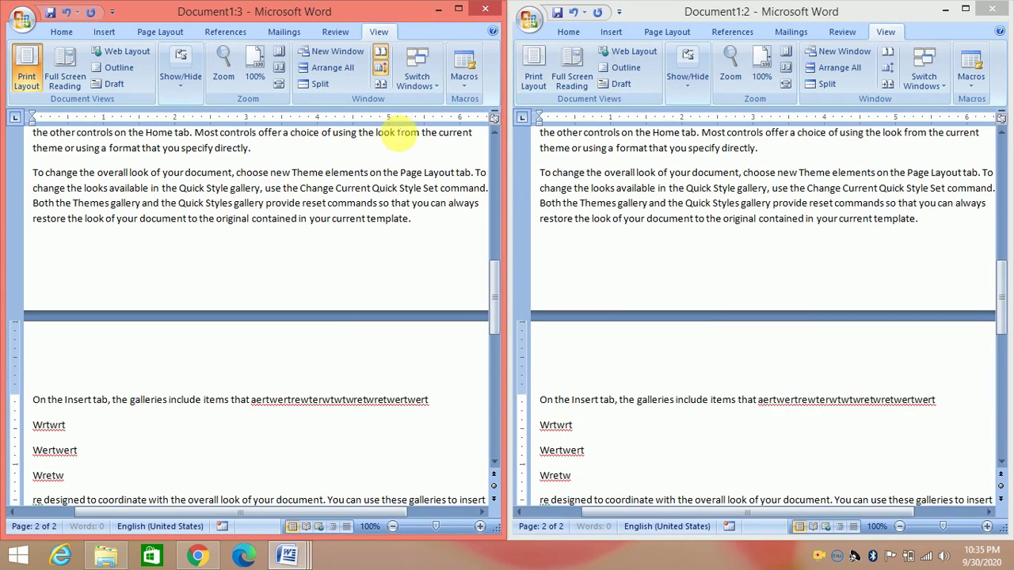
Compare scrolling in the two side-by-side windows with Synchronous Scrolling turned off and on again.
click(382, 70)
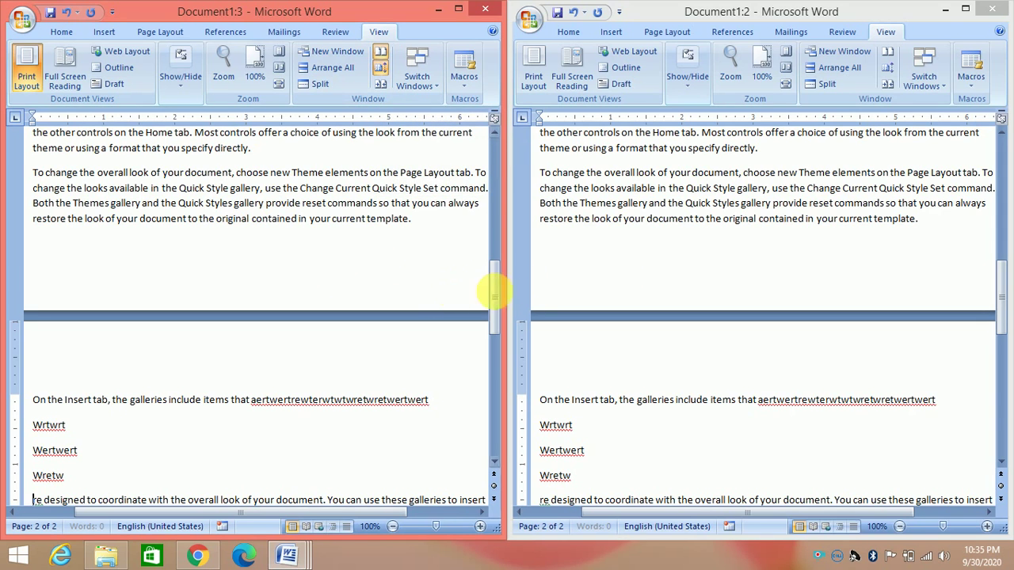
drag(496, 294, 500, 170)
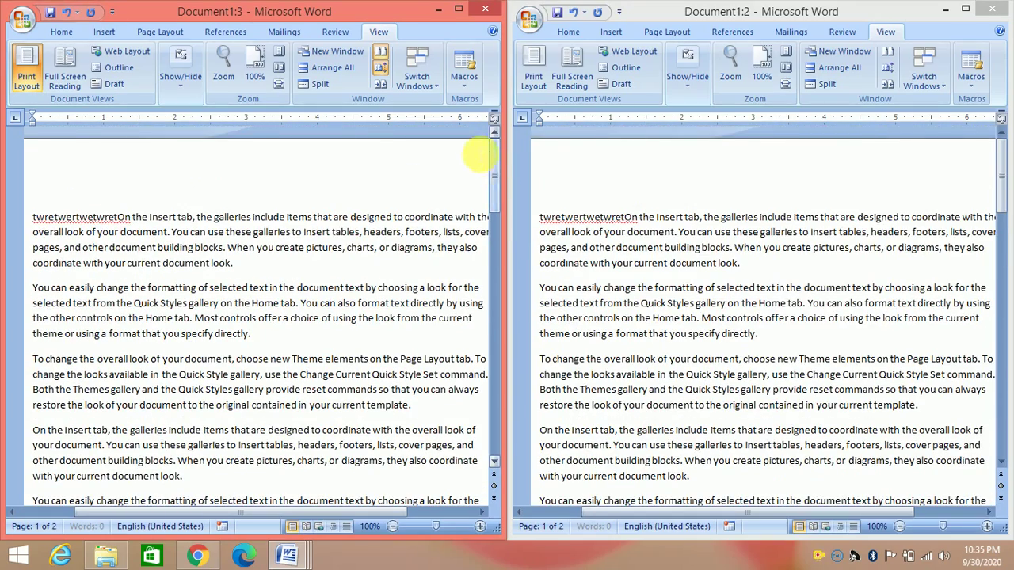
click(385, 75)
drag(494, 198, 491, 154)
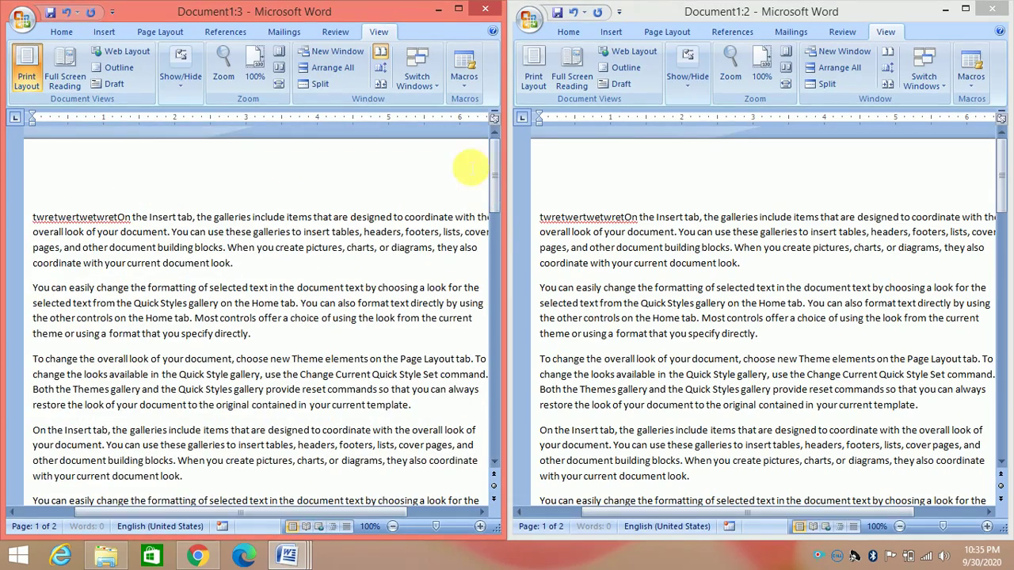
click(384, 69)
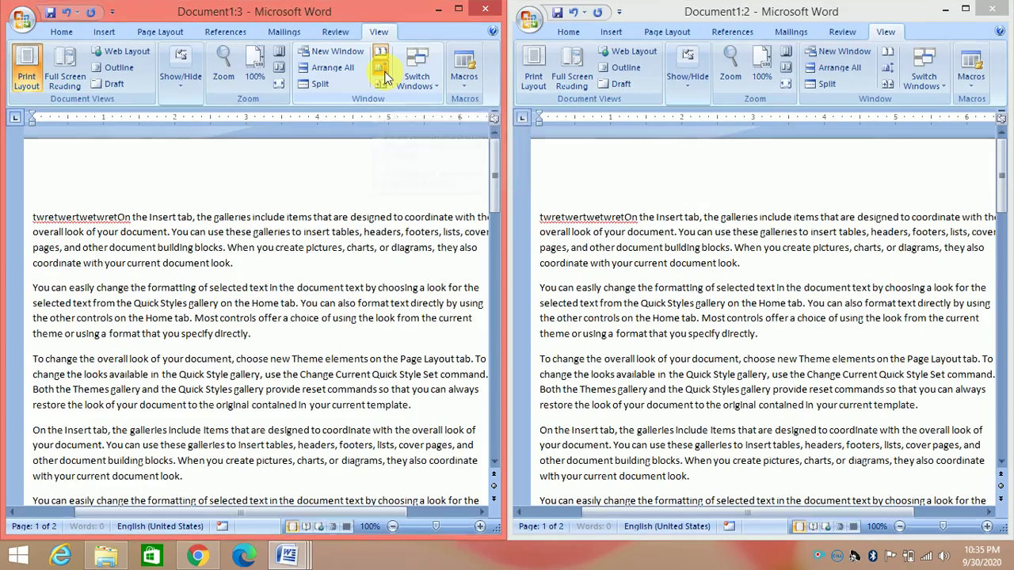
drag(499, 192, 494, 171)
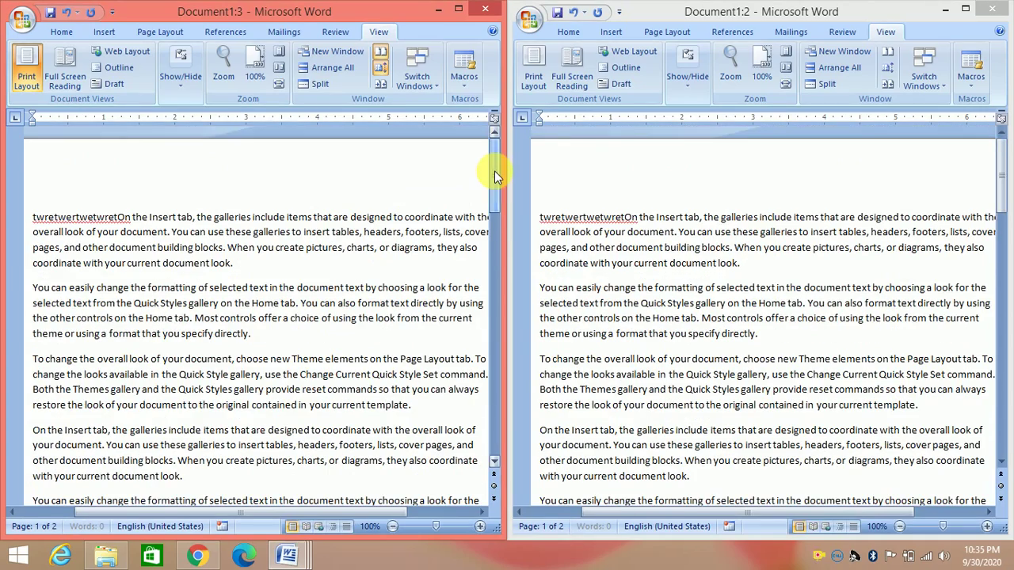
Narrow the Document1:3 window and reset the side-by-side window positions.
click(381, 86)
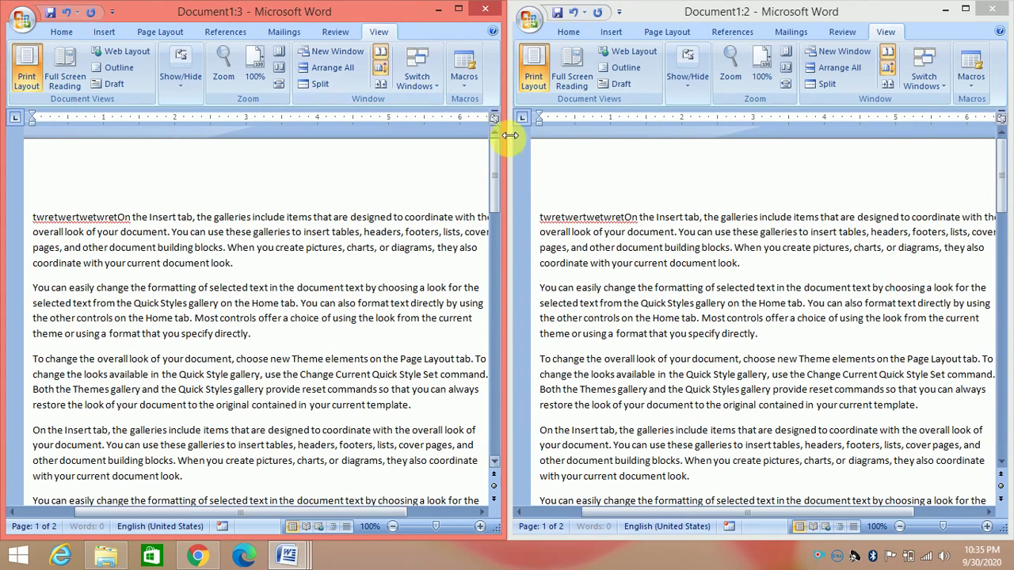
drag(508, 136, 375, 140)
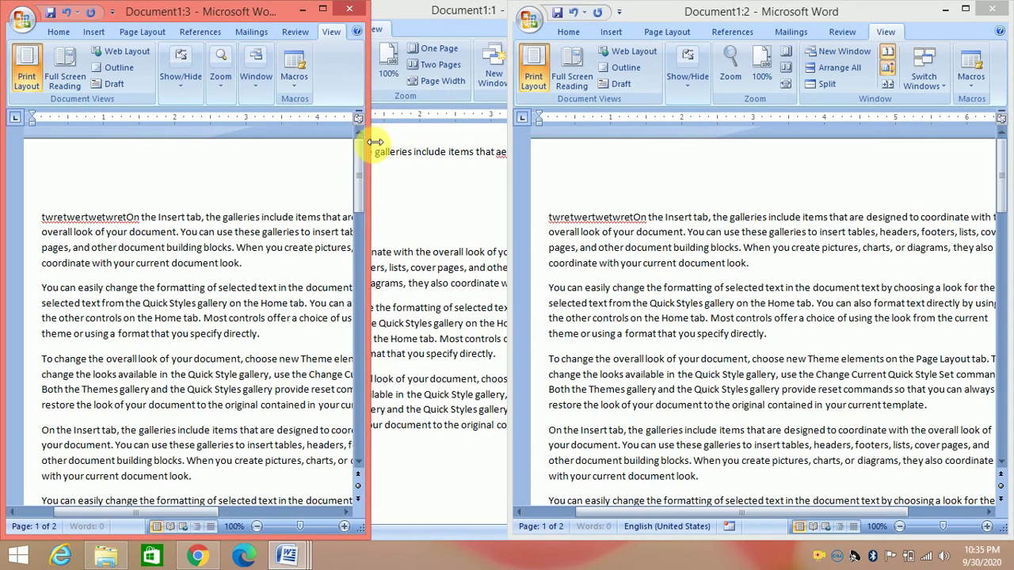
click(251, 79)
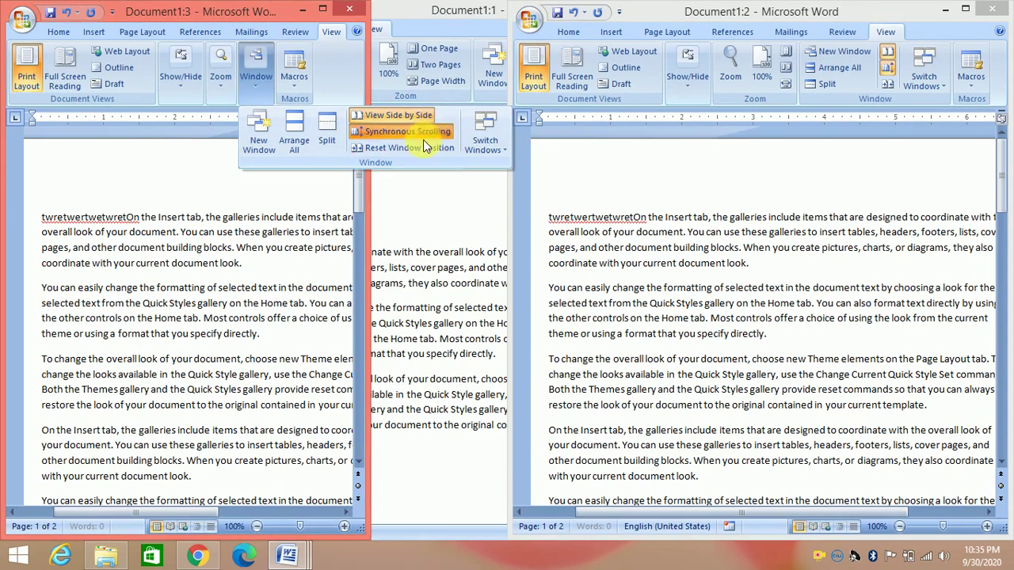
click(406, 148)
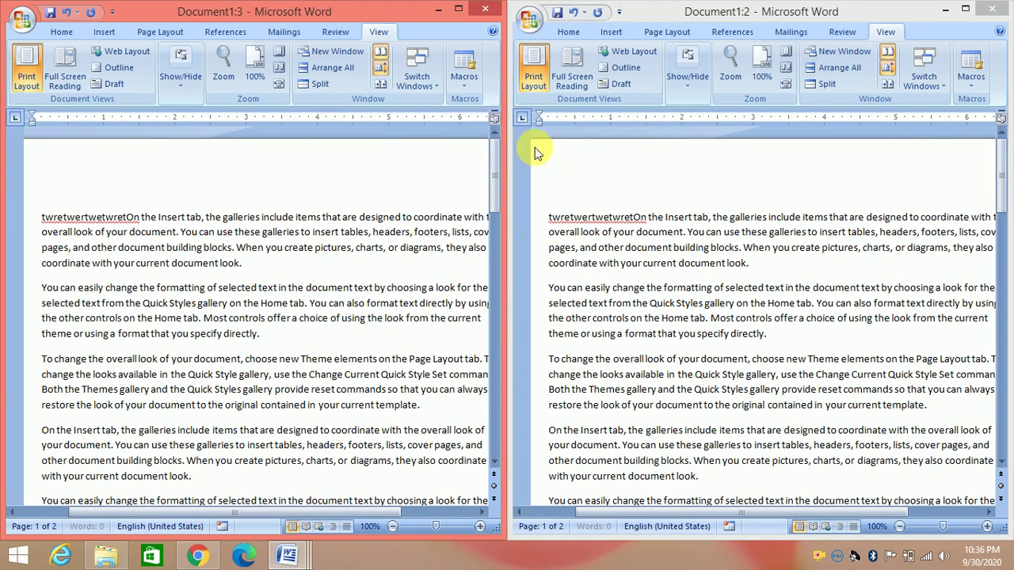
Close the Document1:3 window, and switch to Document1:1 and back to Document1:2.
click(485, 8)
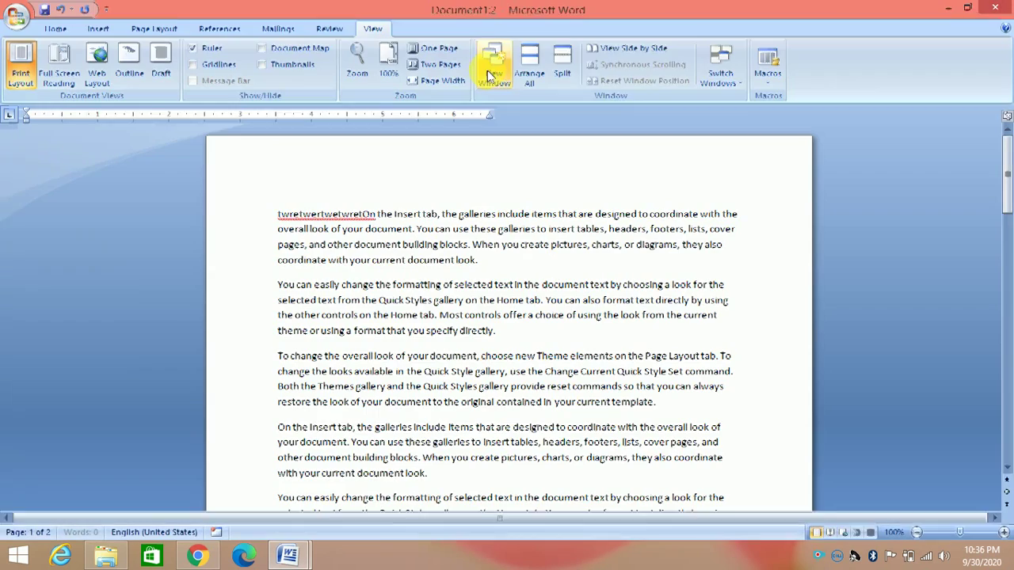
click(725, 84)
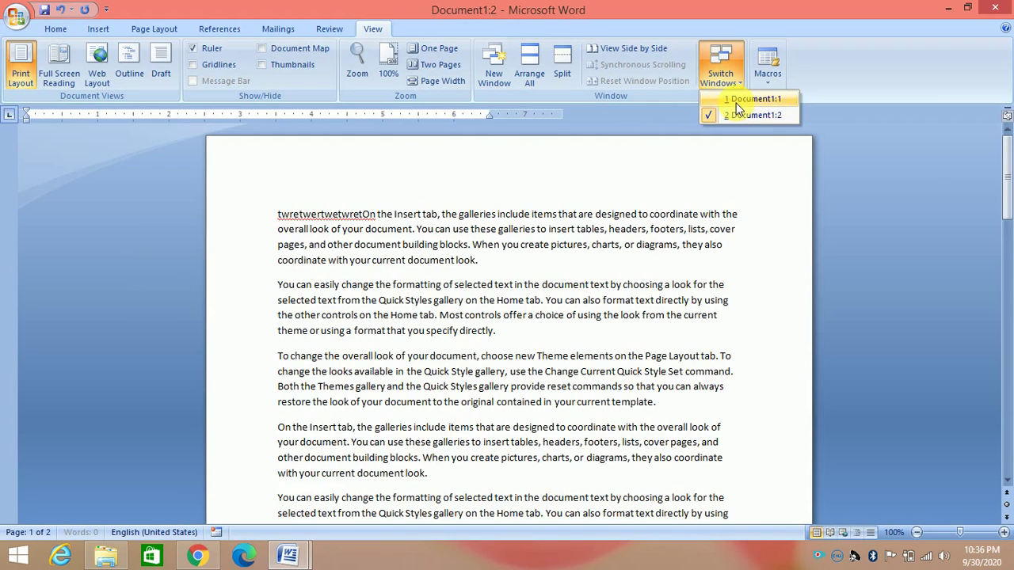
click(737, 99)
click(727, 79)
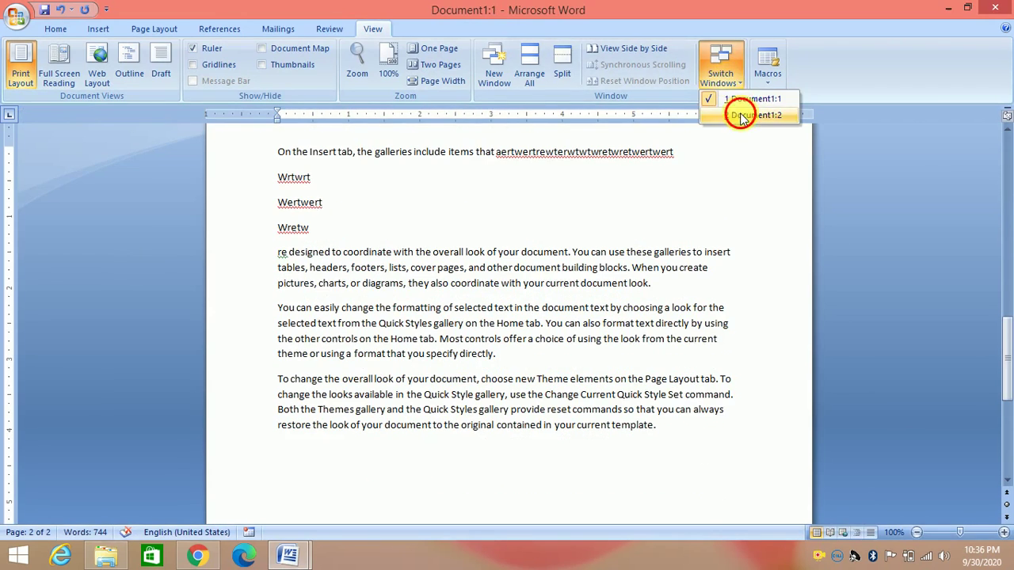
click(741, 115)
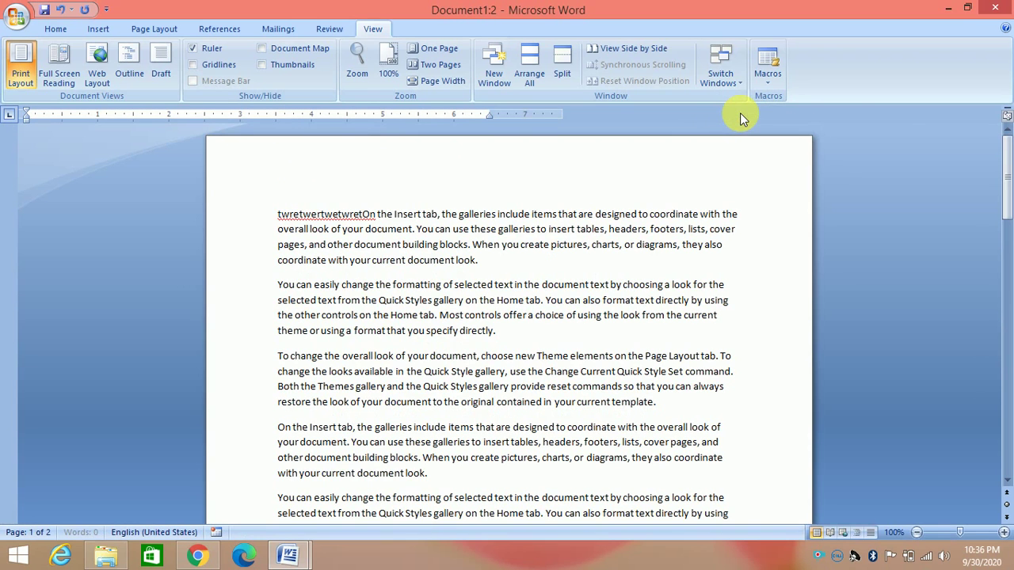
Delete all the text in the document.
click(769, 76)
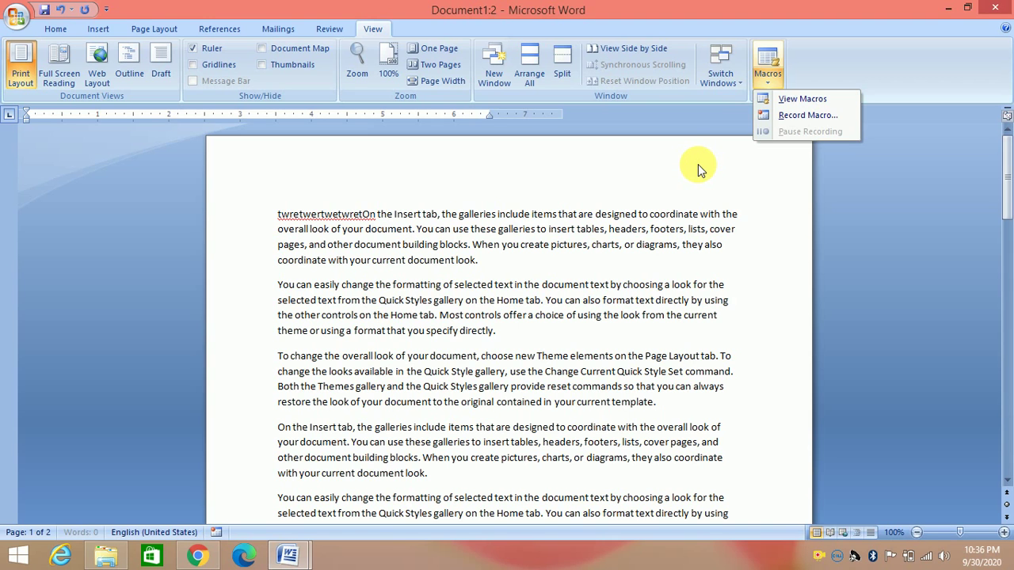
click(679, 299)
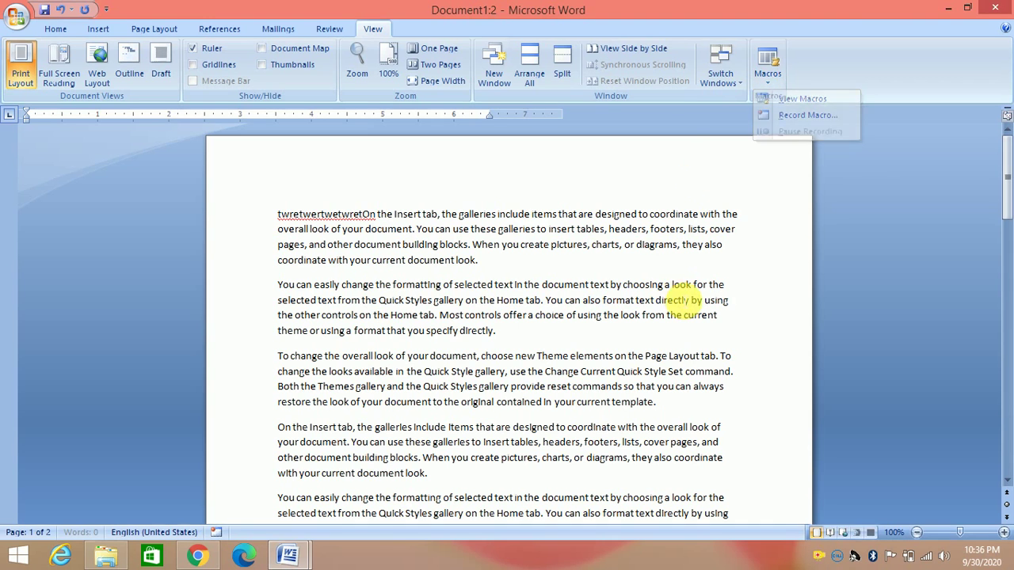
key(ctrl+a)
key(Delete)
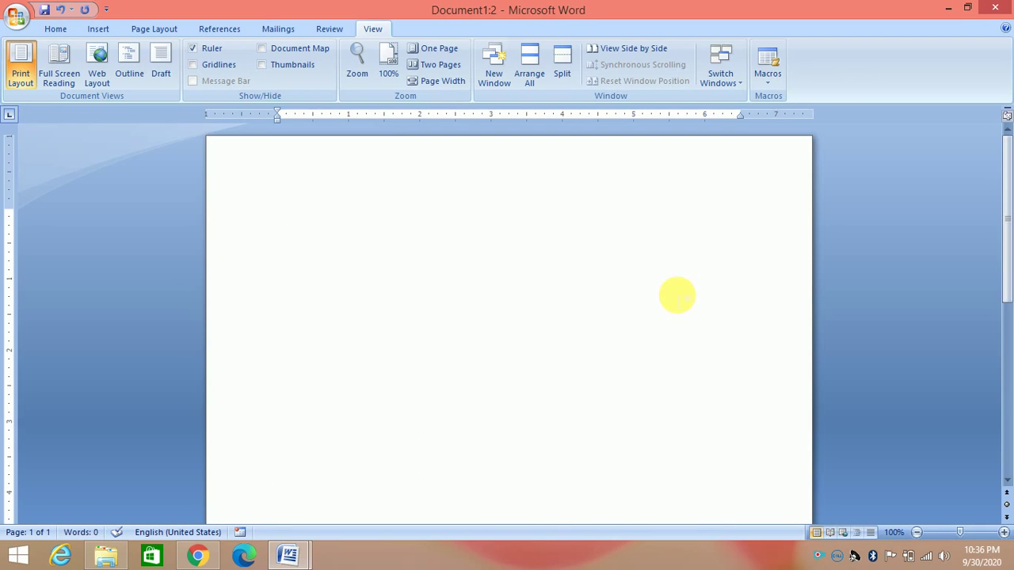
text(syn)
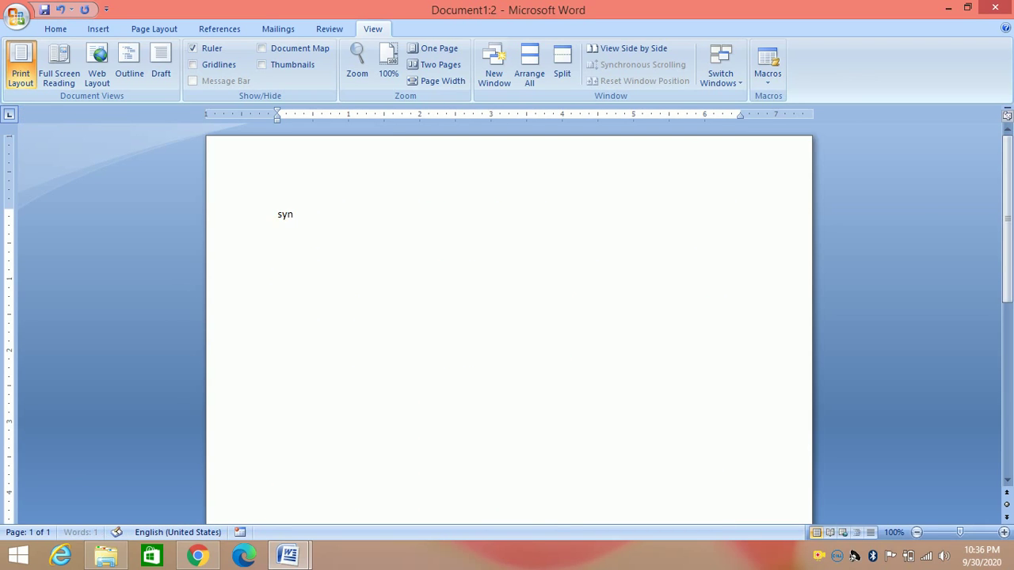
text(crhonize)
key(BackSpace)
key(BackSpace)
key(BackSpace)
key(BackSpace)
key(BackSpace)
key(BackSpace)
key(BackSpace)
key(BackSpace)
key(BackSpace)
key(BackSpace)
key(BackSpace)
key(BackSpace)
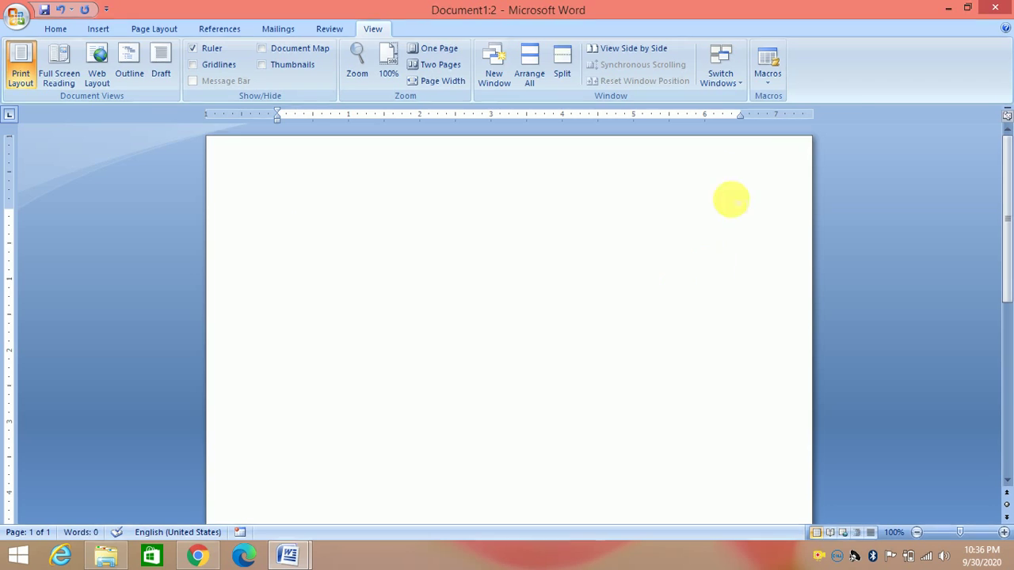
Start recording a new macro named "Synchronize".
click(769, 86)
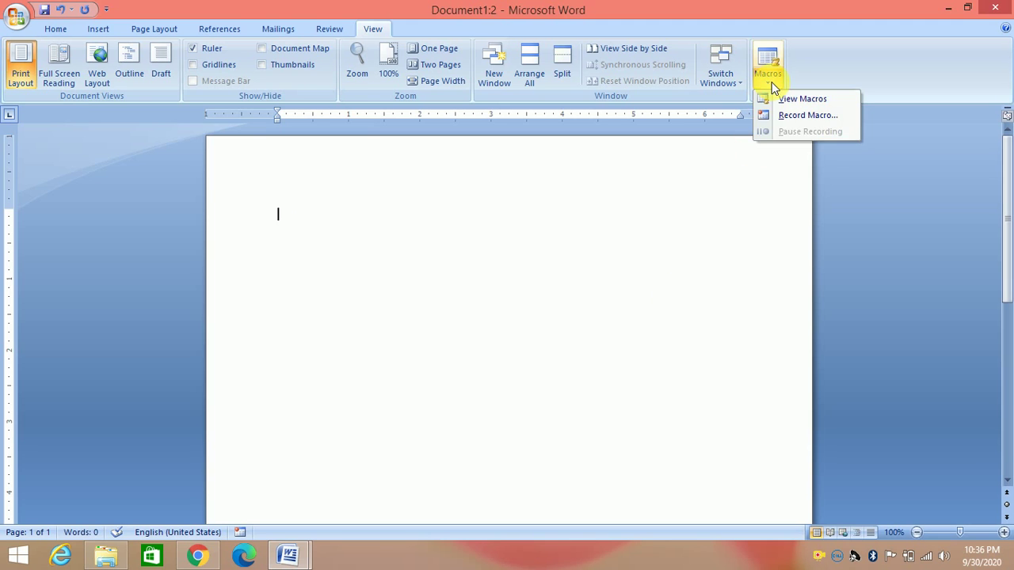
click(784, 124)
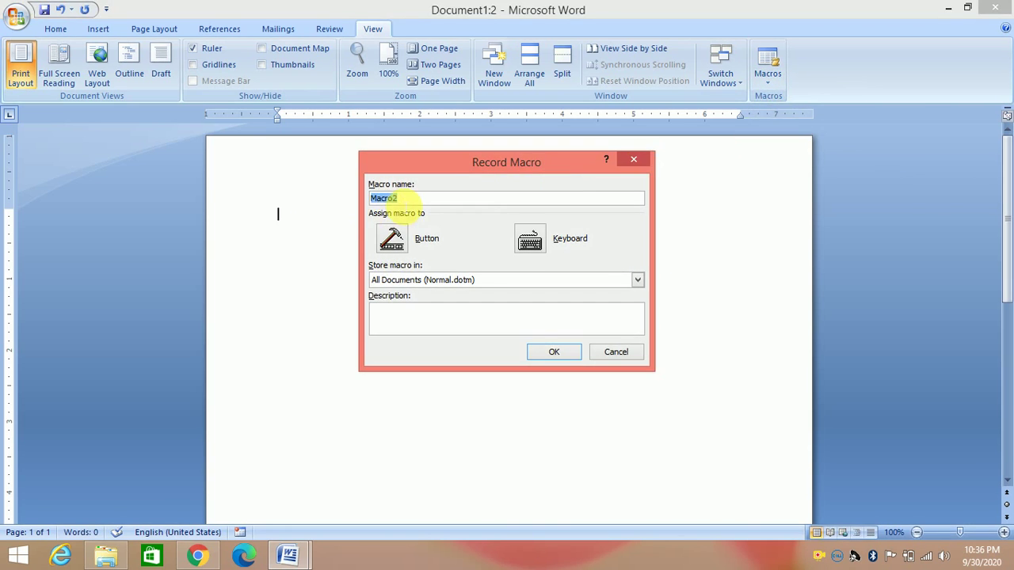
click(418, 198)
key(BackSpace)
key(BackSpace)
key(BackSpace)
key(BackSpace)
key(BackSpace)
key(BackSpace)
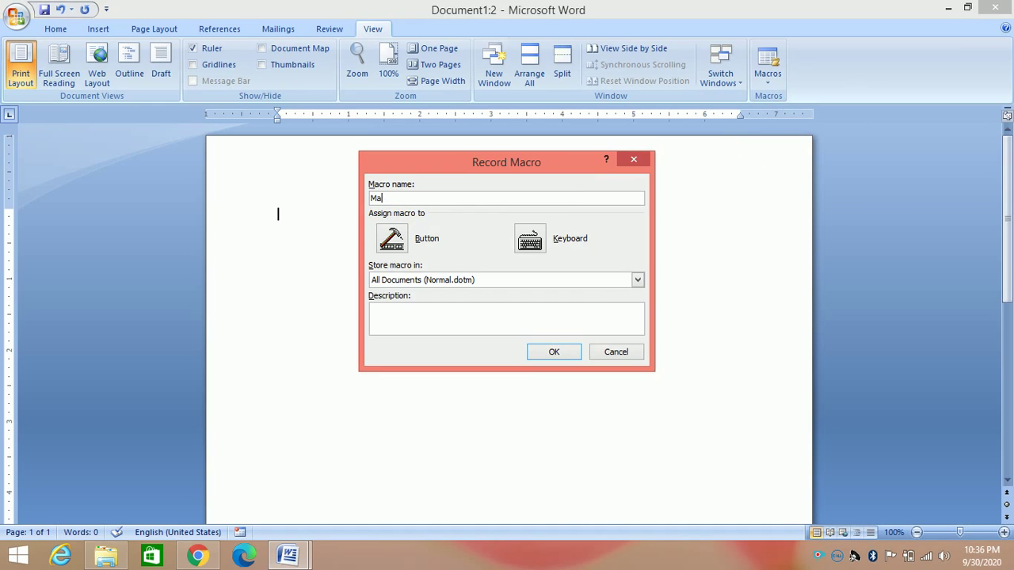
text(Synchronize)
click(555, 352)
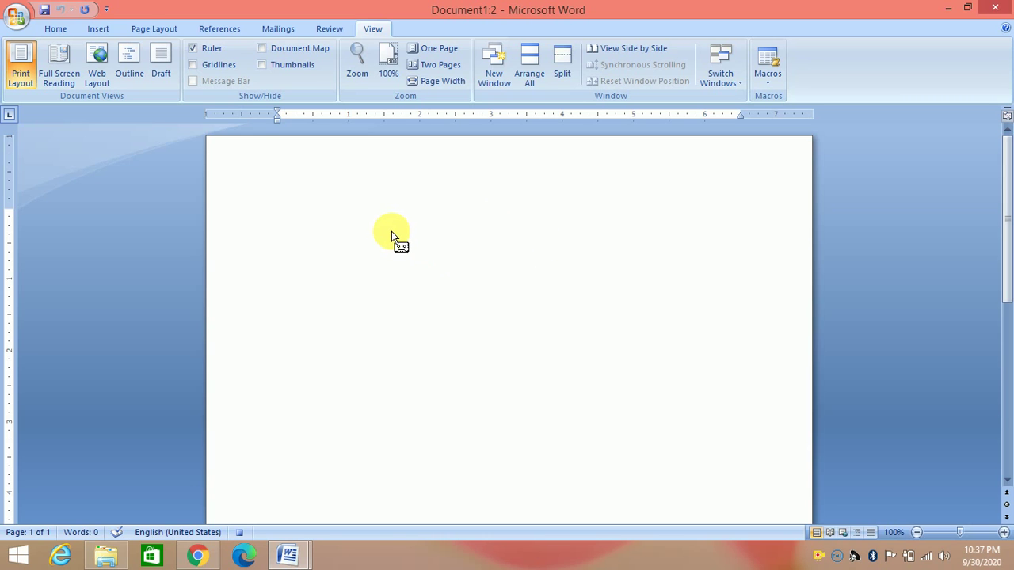
Enter the word "synchornize" and correct it to "synchronize" with the Spelling and Grammar check.
text(syn)
text(chornize)
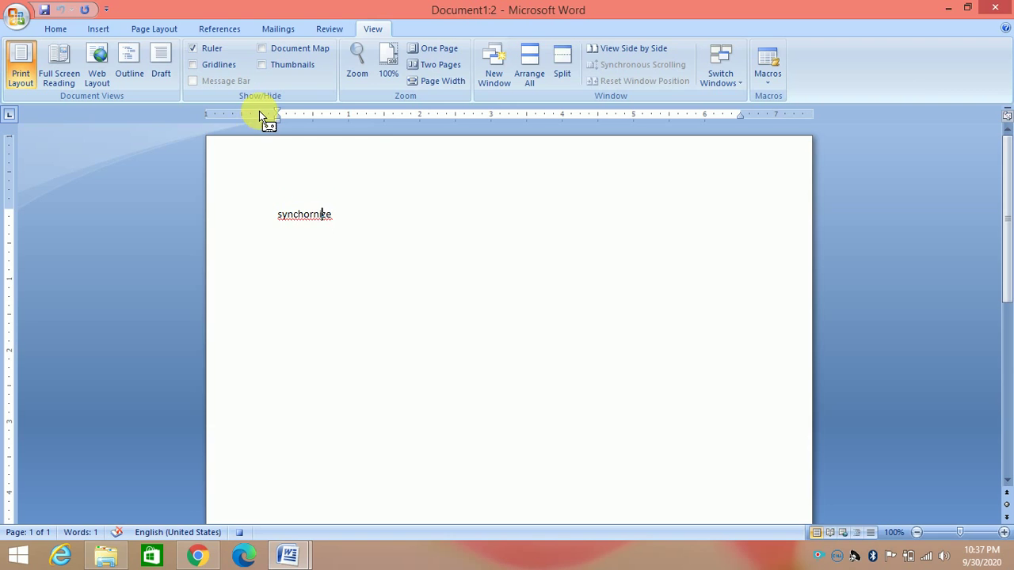
click(325, 29)
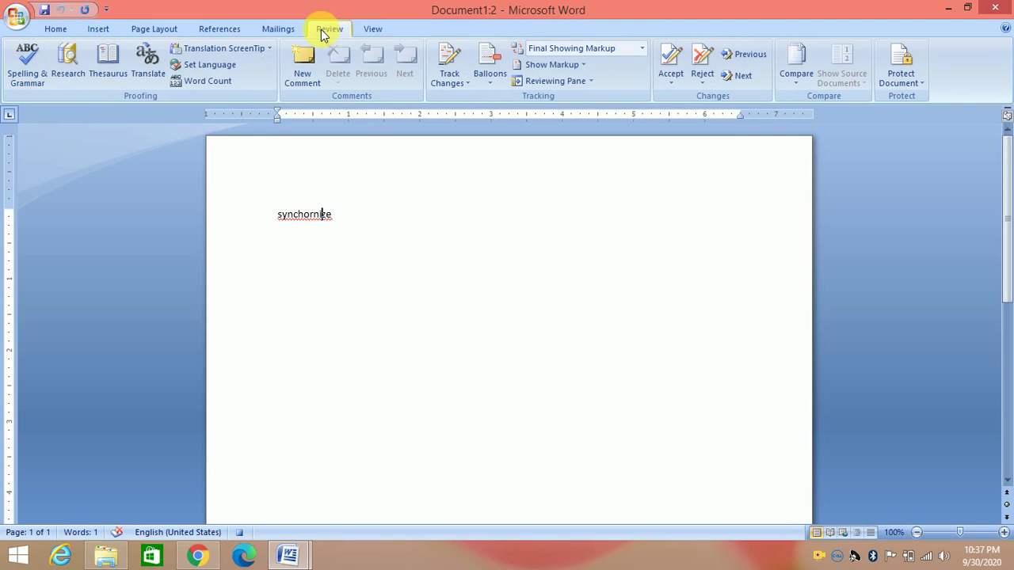
click(27, 62)
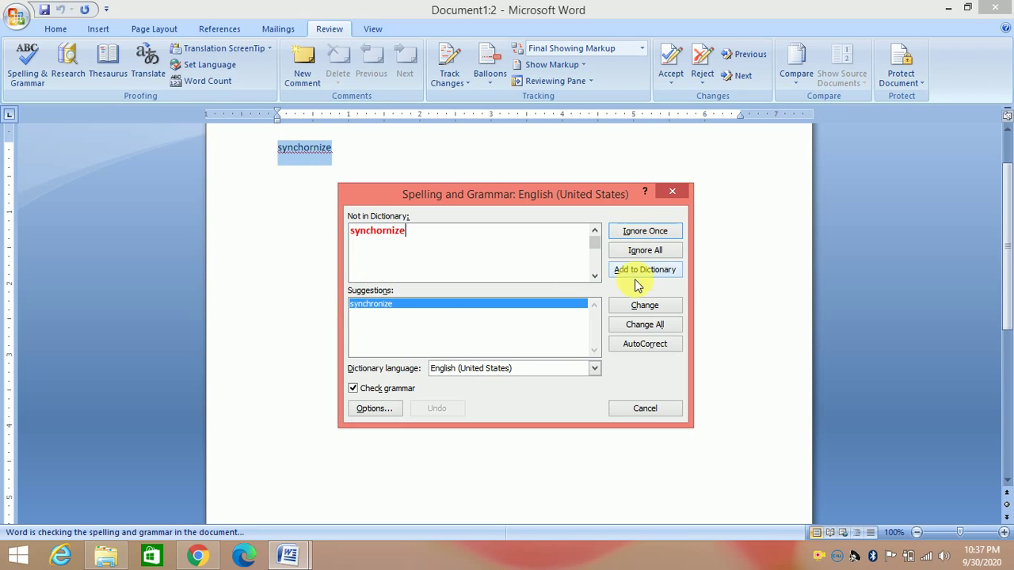
click(644, 308)
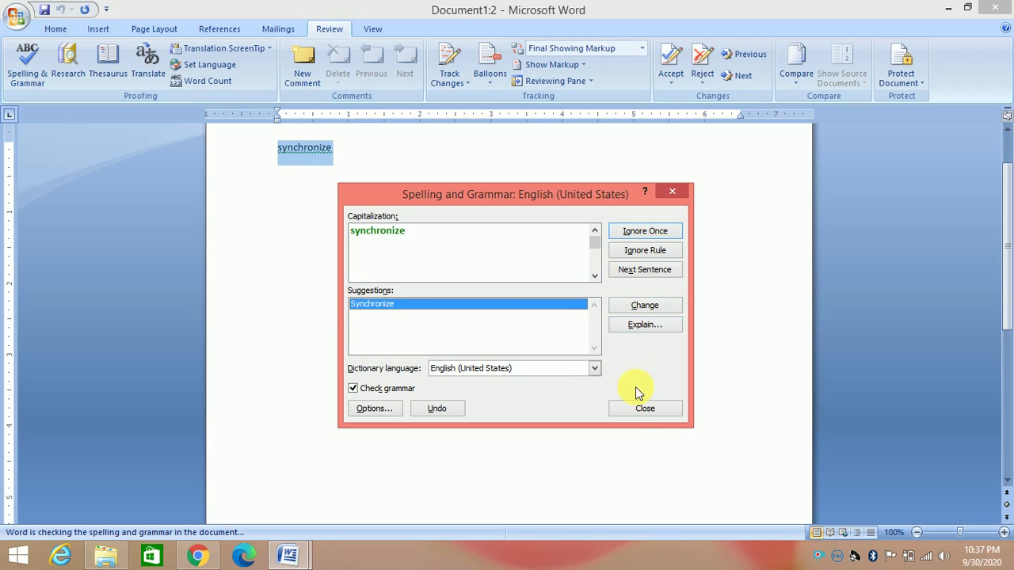
click(642, 408)
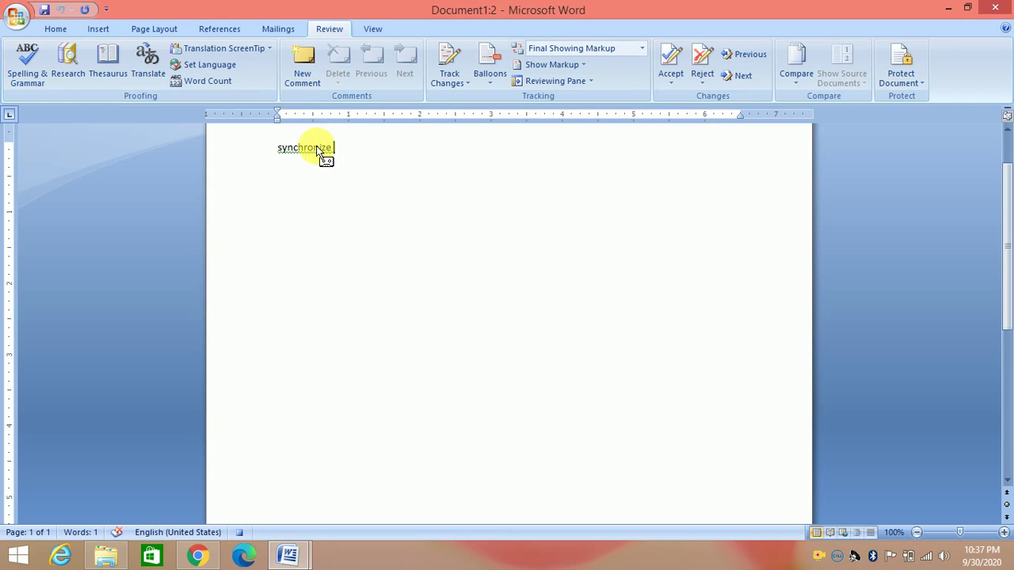
Capitalize the first letter of the word so it reads "Synchronize", and return the cursor to its end.
key(Left)
key(Left)
key(Left)
key(BackSpace)
text(S)
key(Right)
key(Right)
key(Right)
key(Right)
key(Right)
key(Right)
key(Right)
key(Right)
key(Right)
key(Right)
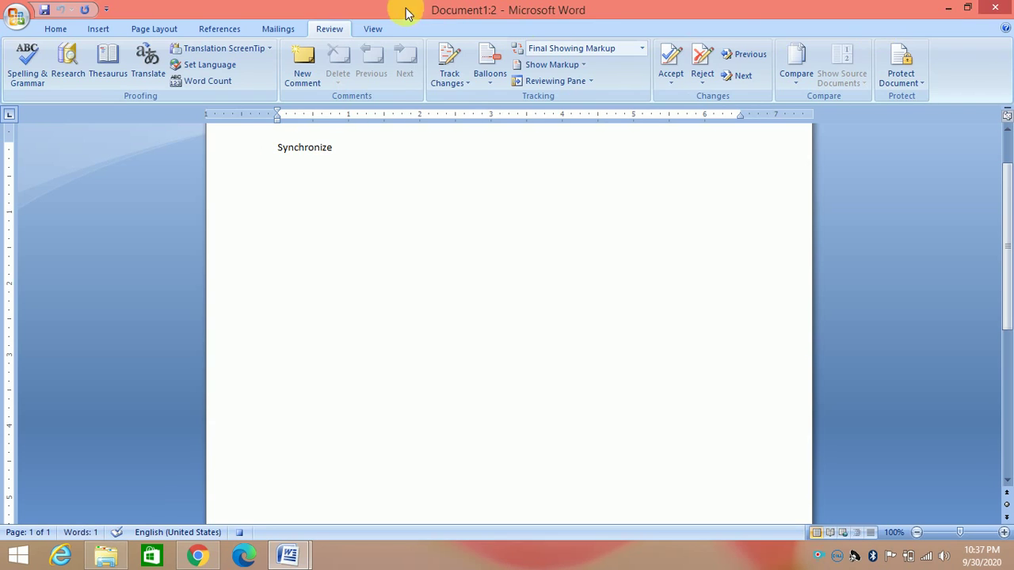
Stop recording the Synchronize macro.
click(374, 29)
click(765, 80)
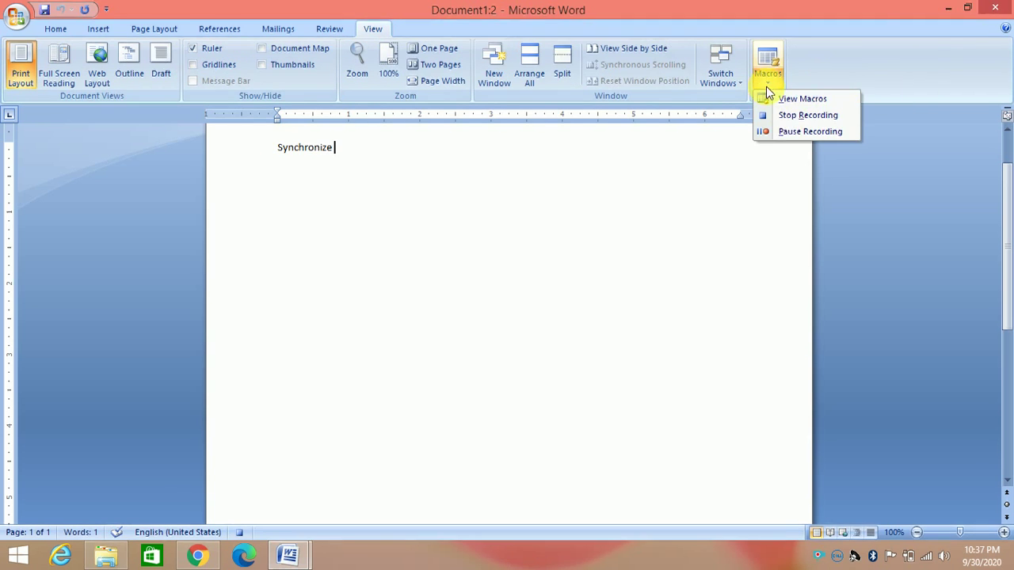
click(792, 113)
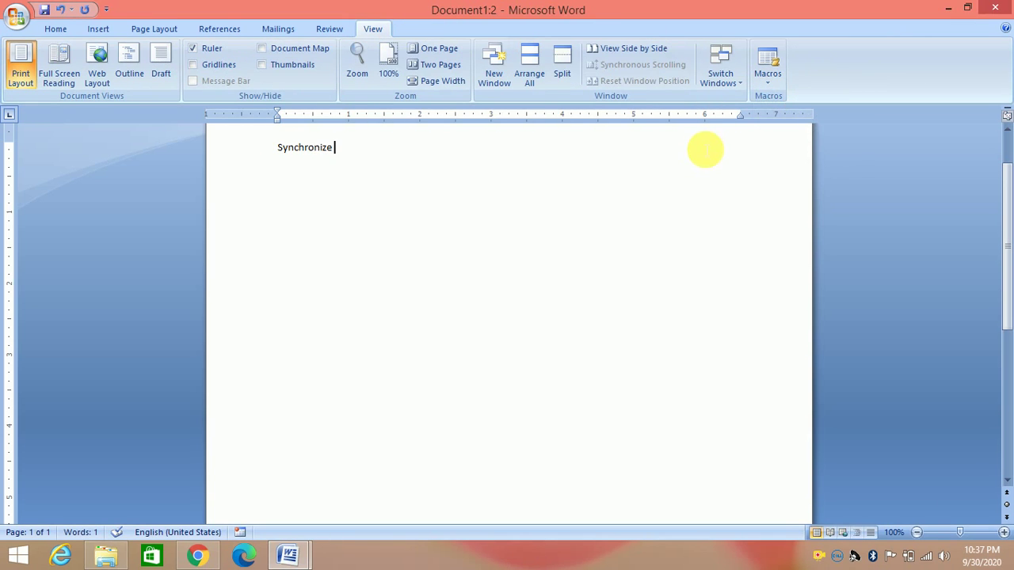
Add three line breaks after the word "Synchronize" and run the Synchronize macro there.
key(Return)
key(Return)
key(Return)
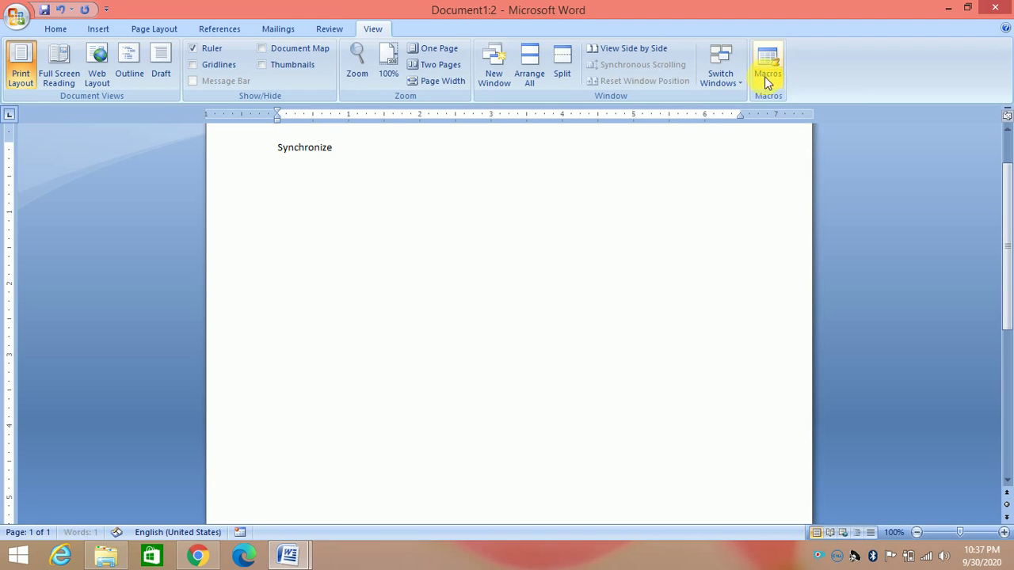
click(765, 79)
click(783, 98)
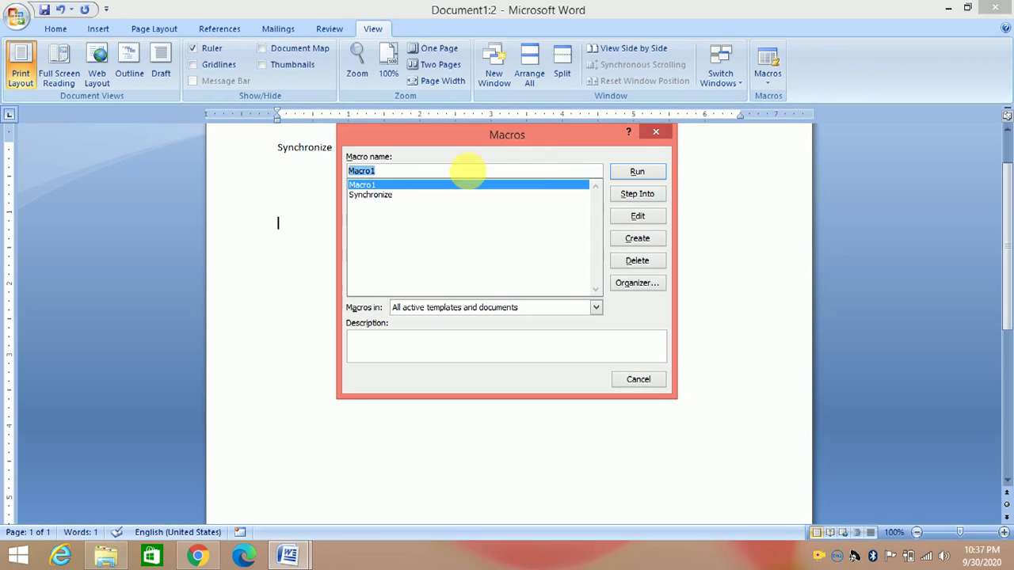
click(377, 195)
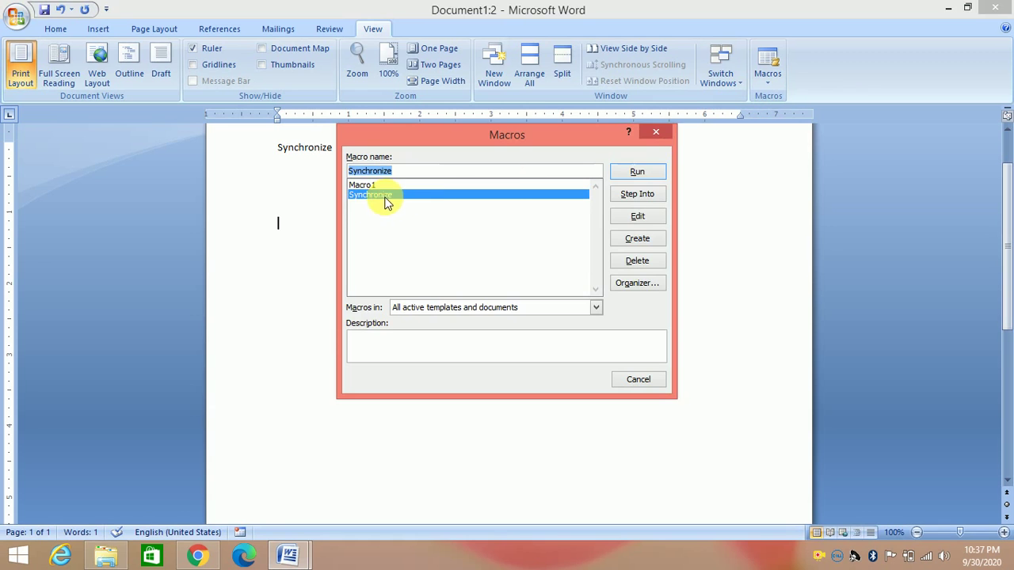
click(638, 171)
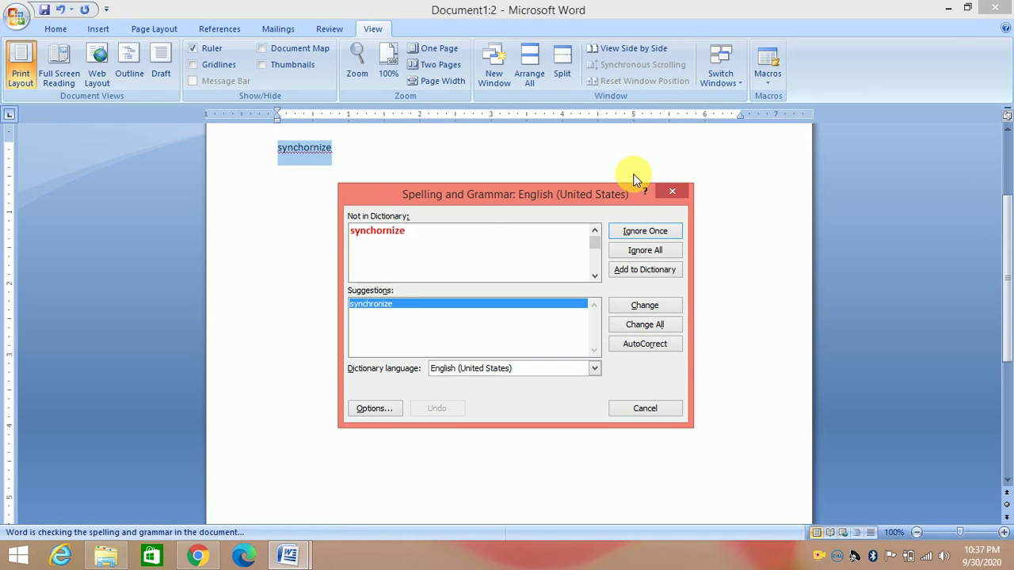
Accept the suggested spelling and capitalization changes for the inserted word, and add blank lines below it.
click(643, 308)
click(644, 307)
click(357, 182)
key(Return)
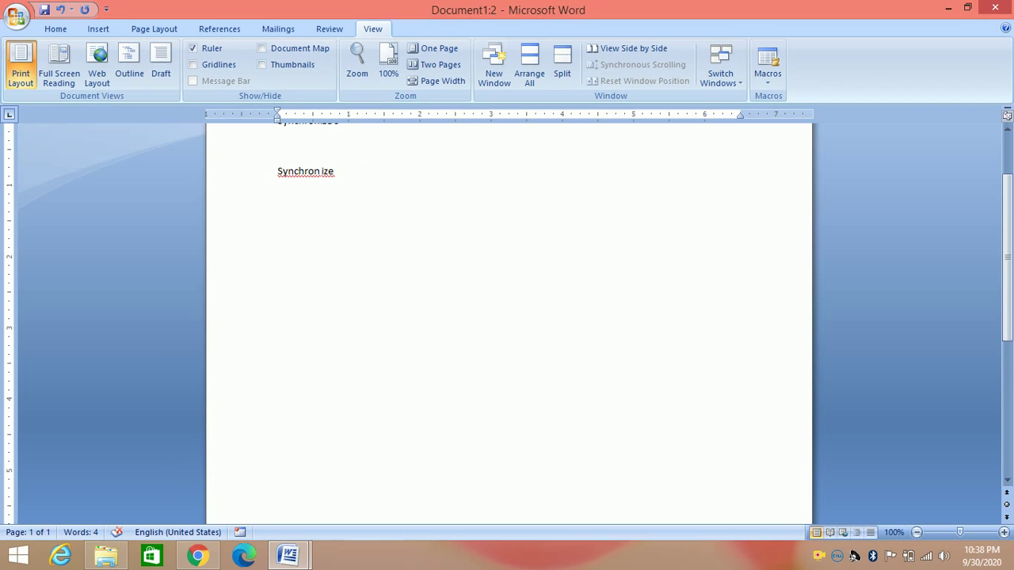
key(Return)
Run the Synchronize macro again on the new blank line below the second word.
click(768, 83)
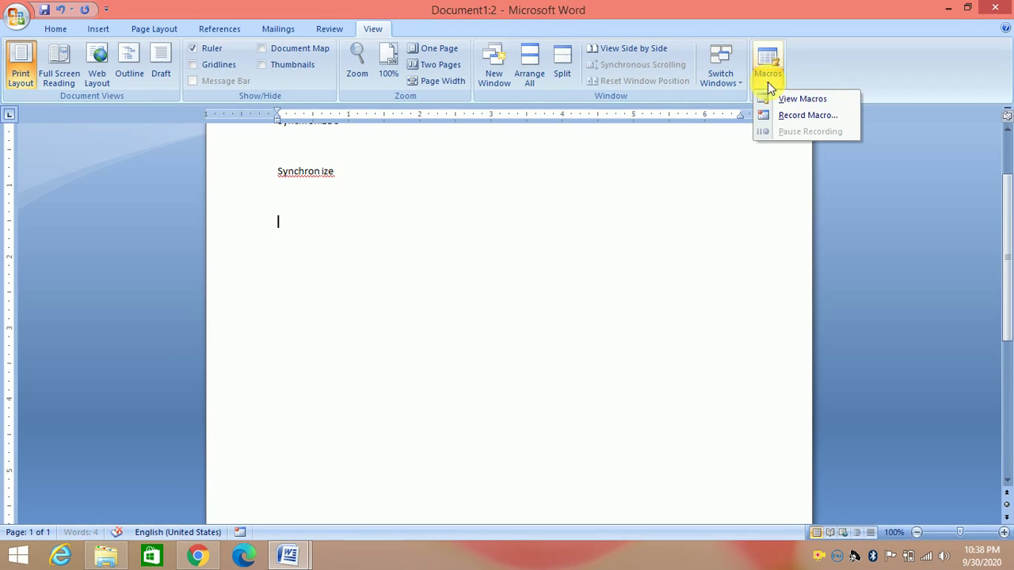
click(783, 97)
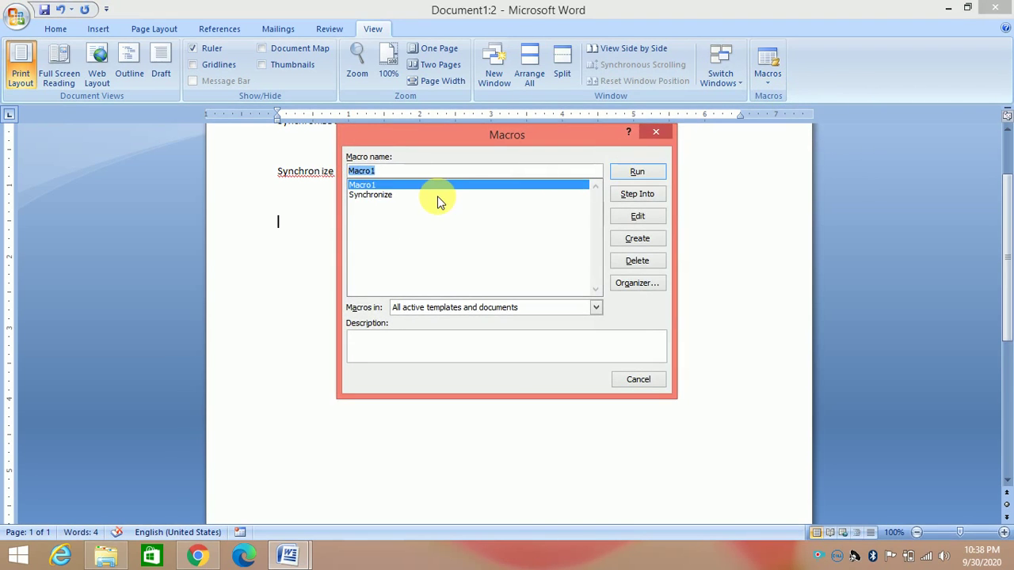
click(437, 195)
click(637, 175)
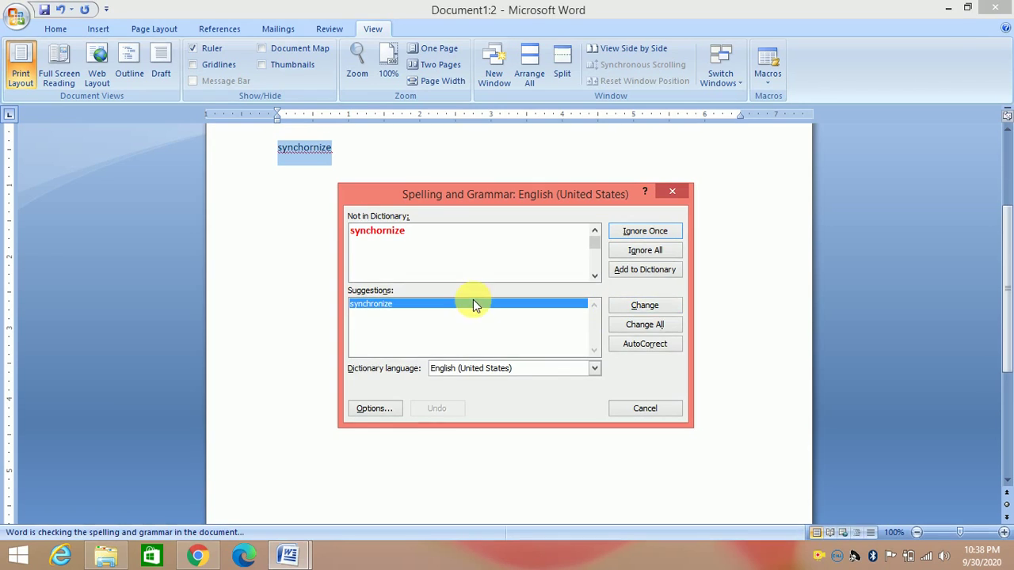
Correct "synchornize" to "synchronize", capitalize it as "Synchronize", and end the spelling and grammar check.
click(439, 303)
click(651, 308)
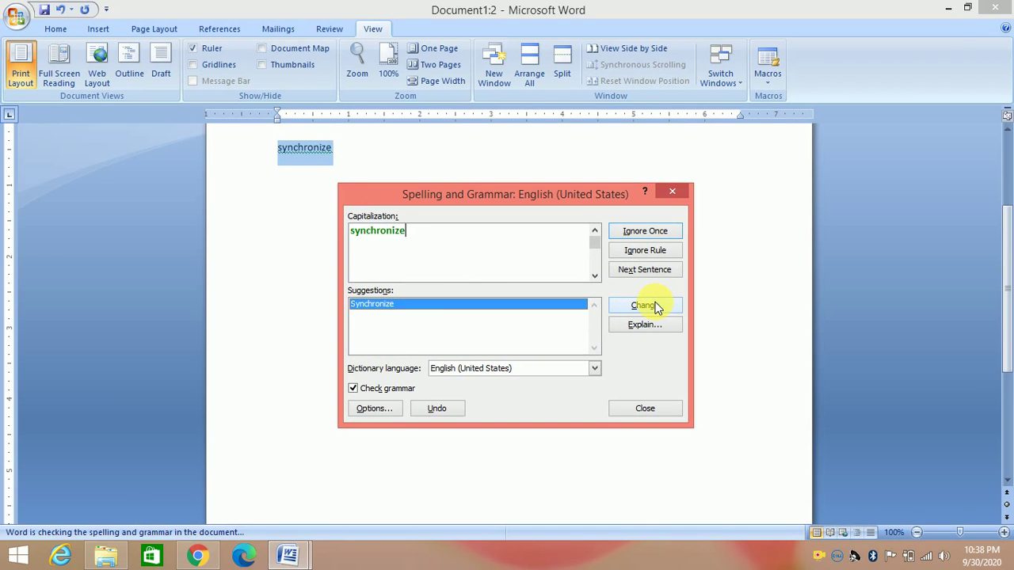
click(652, 306)
click(662, 406)
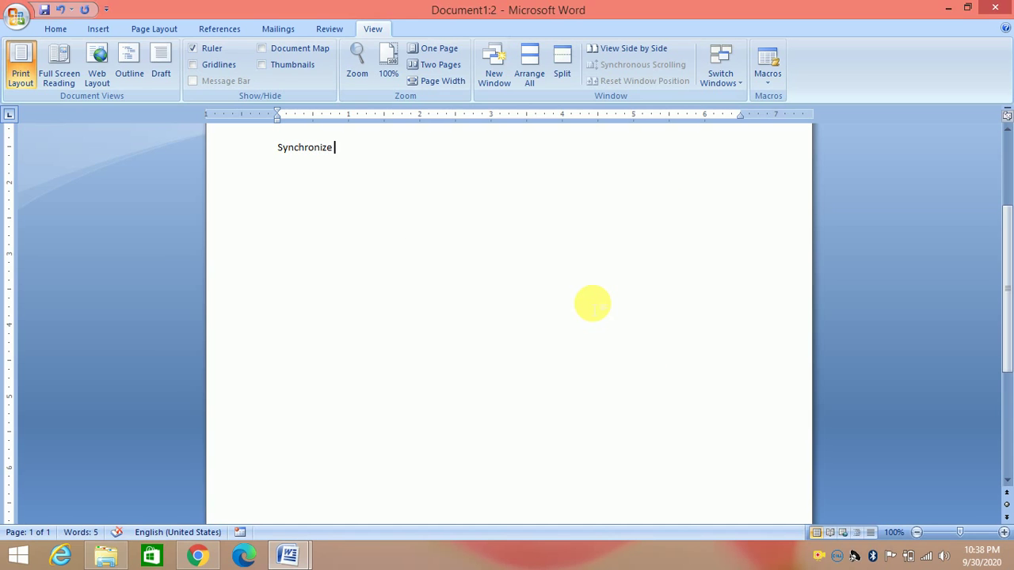
drag(1003, 256, 1002, 193)
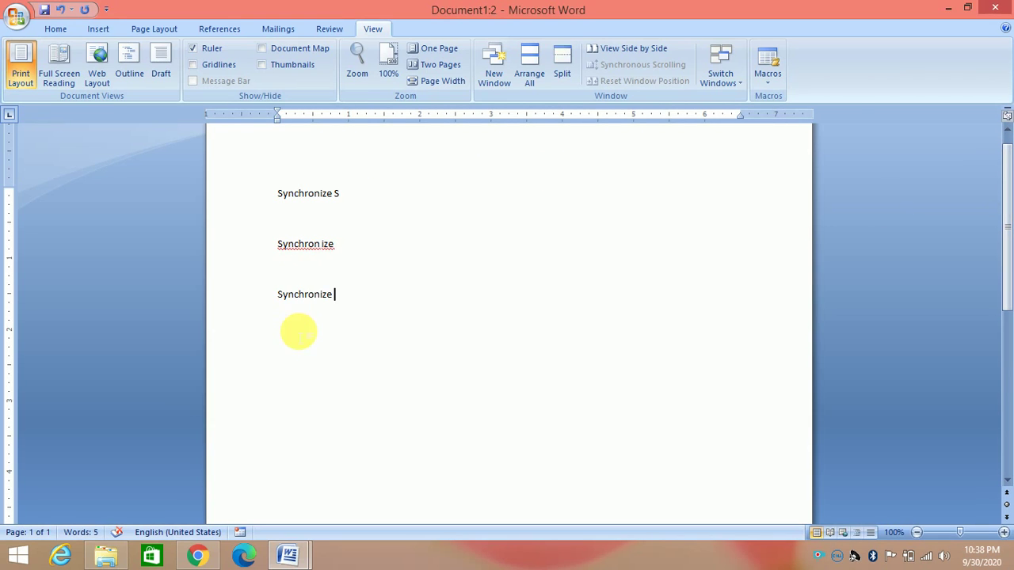
click(761, 75)
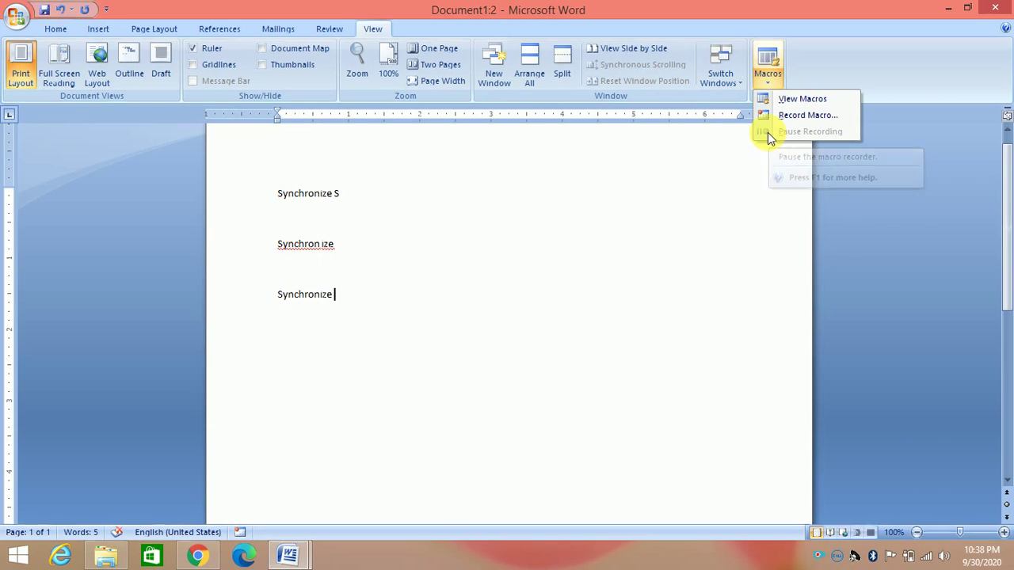
click(574, 187)
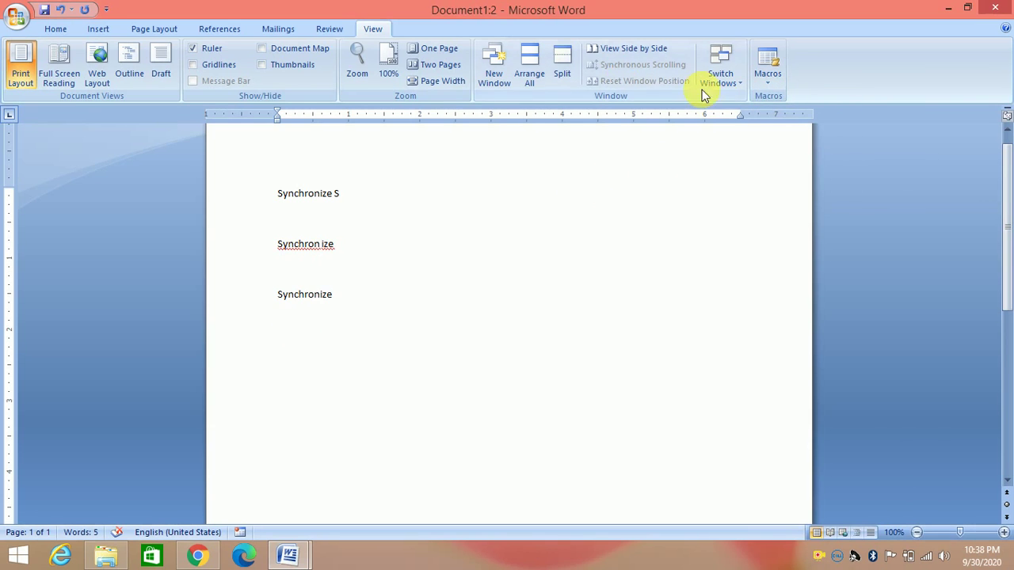